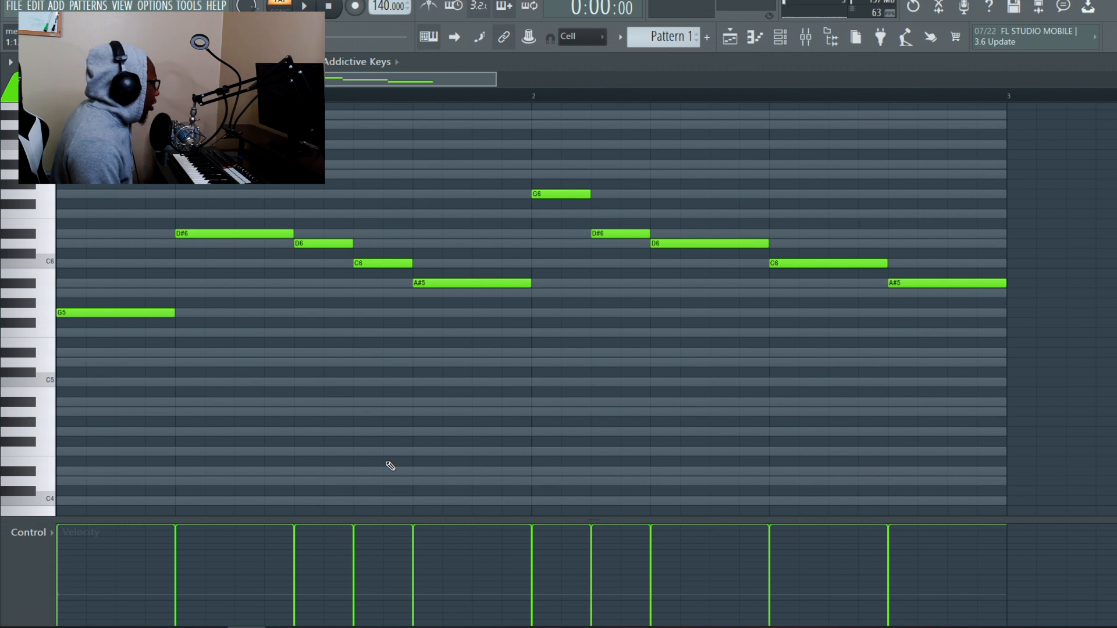
Step: Duplicate the whole melody in place, transpose the copy down one octave and play the doubled pattern
key(ctrl+v)
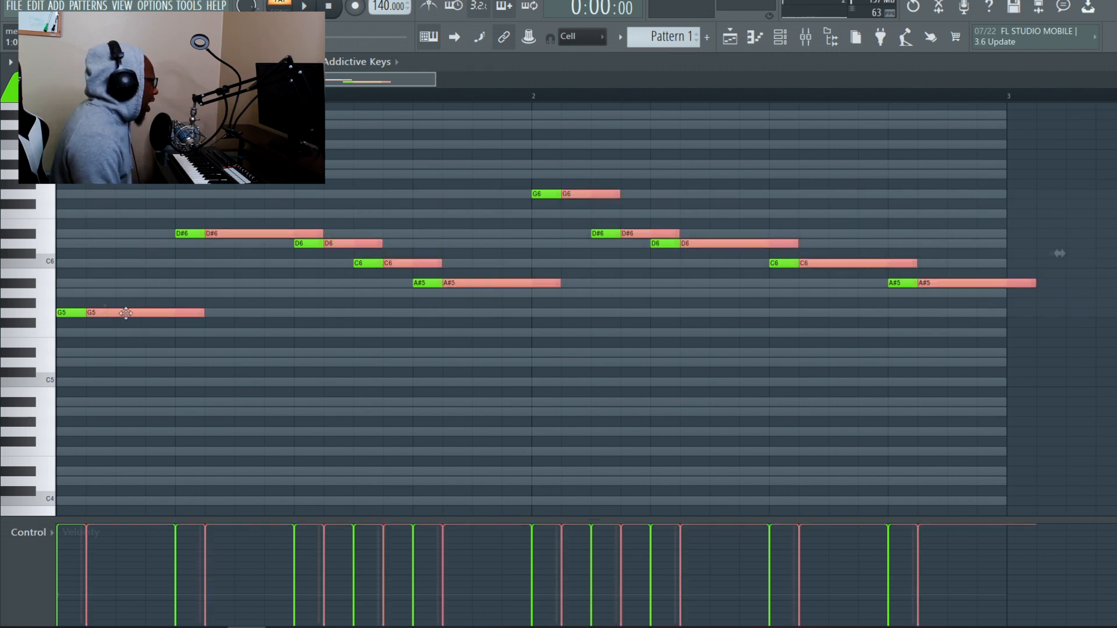
drag(139, 315, 109, 315)
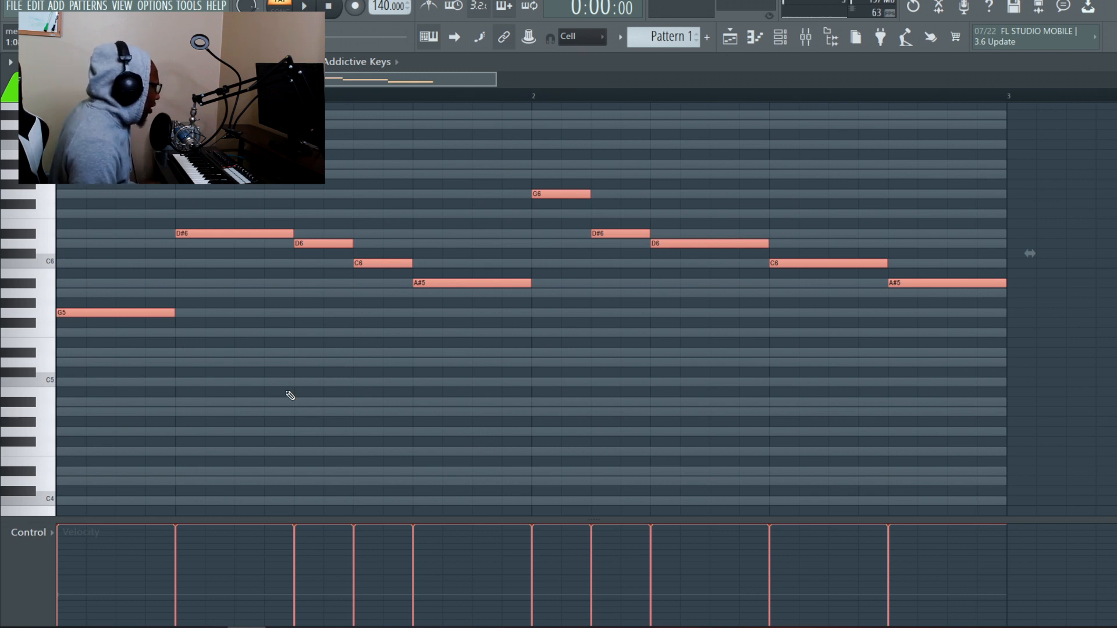
key(ctrl+Down)
click(259, 338)
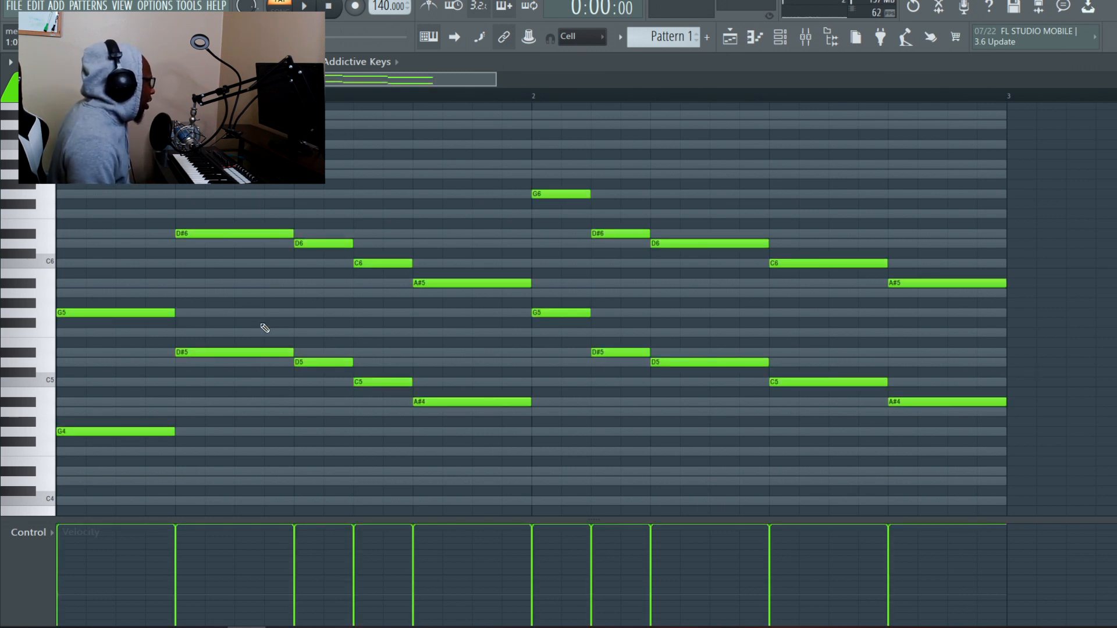
key(space)
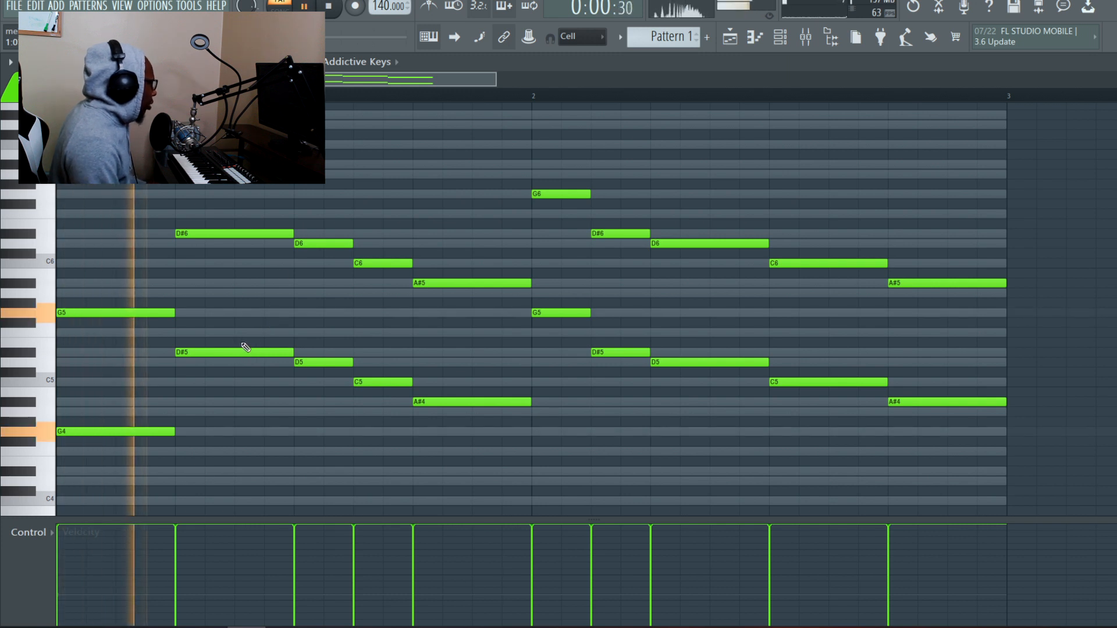
scroll(341, 356, down, 1)
key(space)
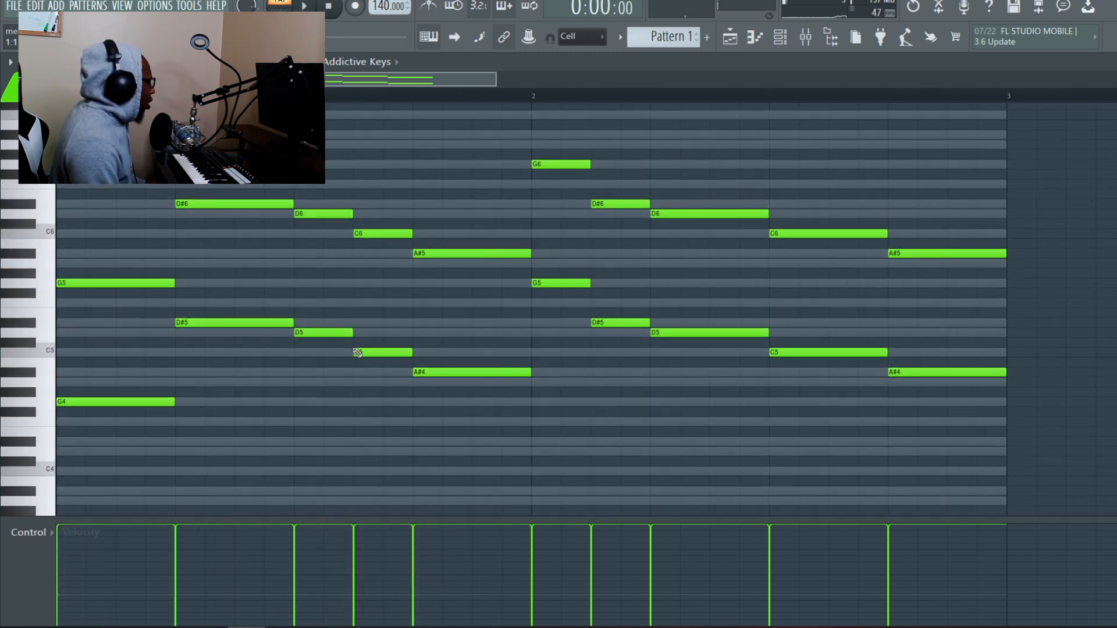
Step: Delete the lower-octave D#5, C5 and A#4 notes from bar 1, keeping its D5
right_click(283, 322)
right_click(297, 332)
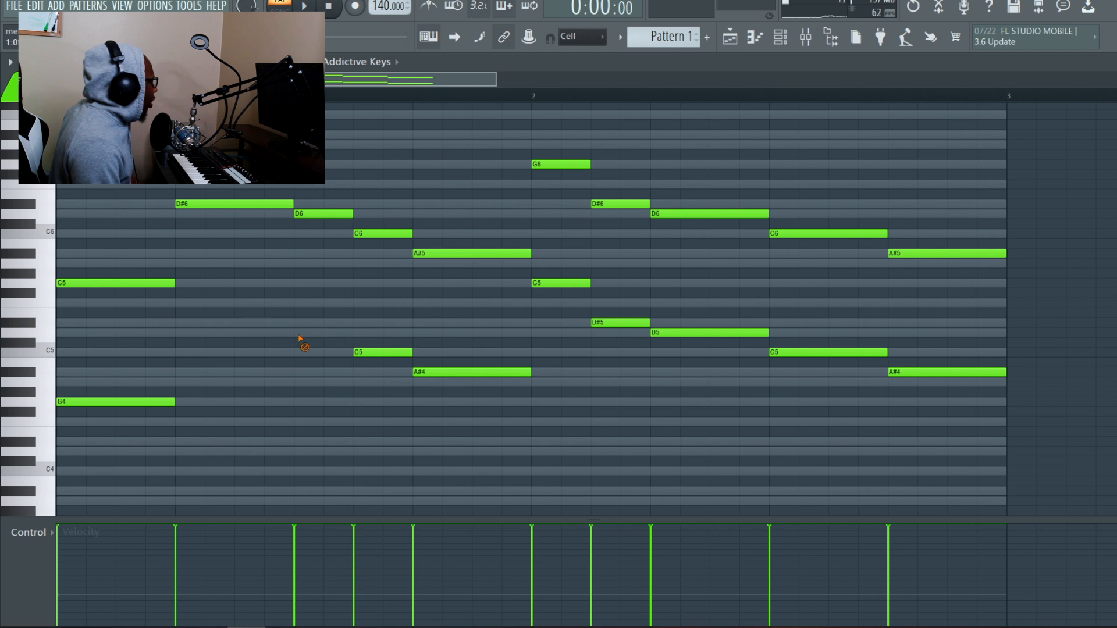
right_click(360, 352)
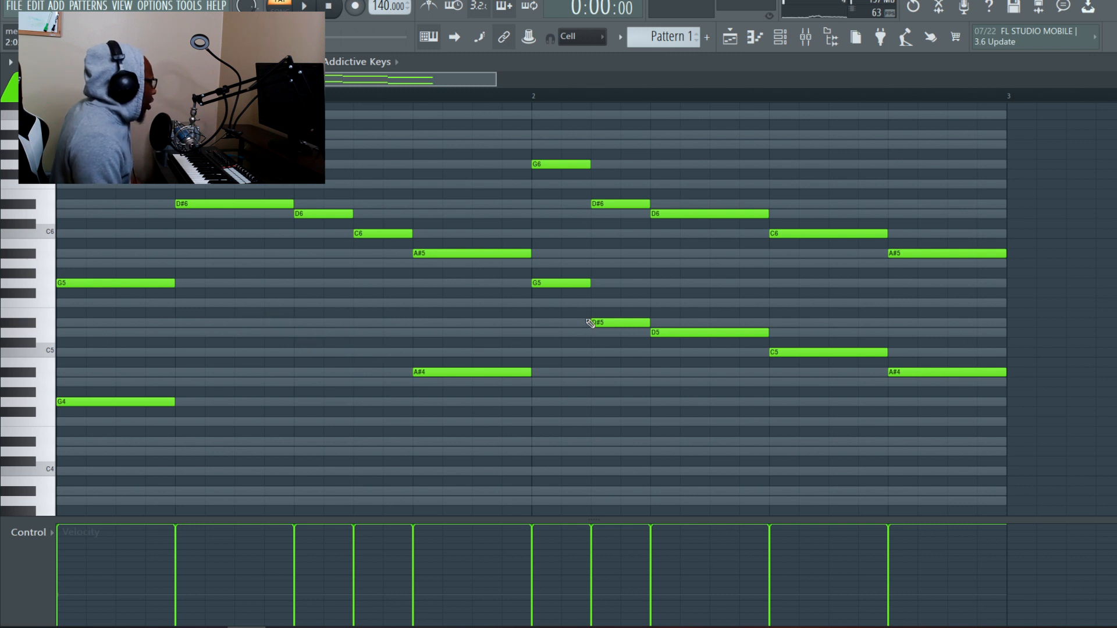
key(ctrl+z)
right_click(389, 352)
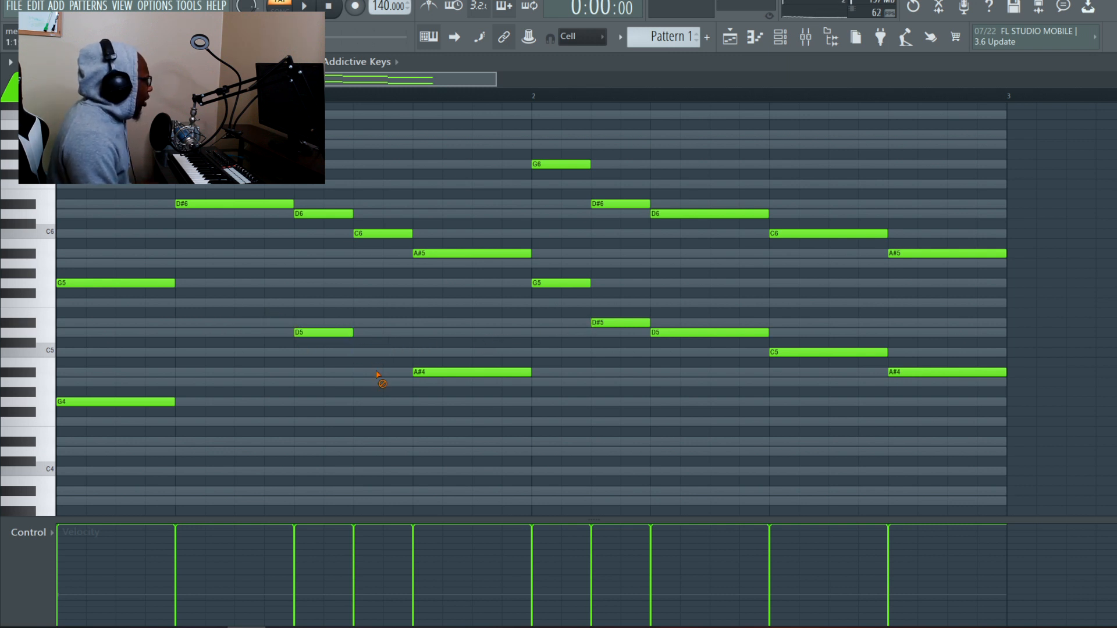
right_click(415, 373)
click(138, 402)
click(309, 332)
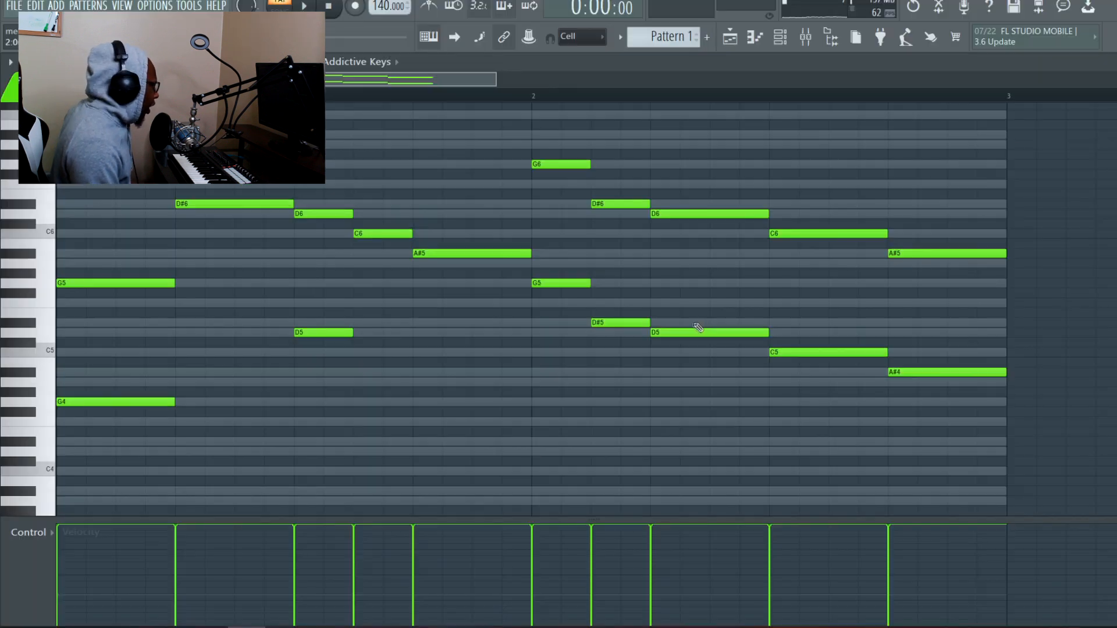
Step: Delete the lower-octave D#5 and D5 notes from bar 2 and play the pattern
right_click(628, 322)
right_click(719, 332)
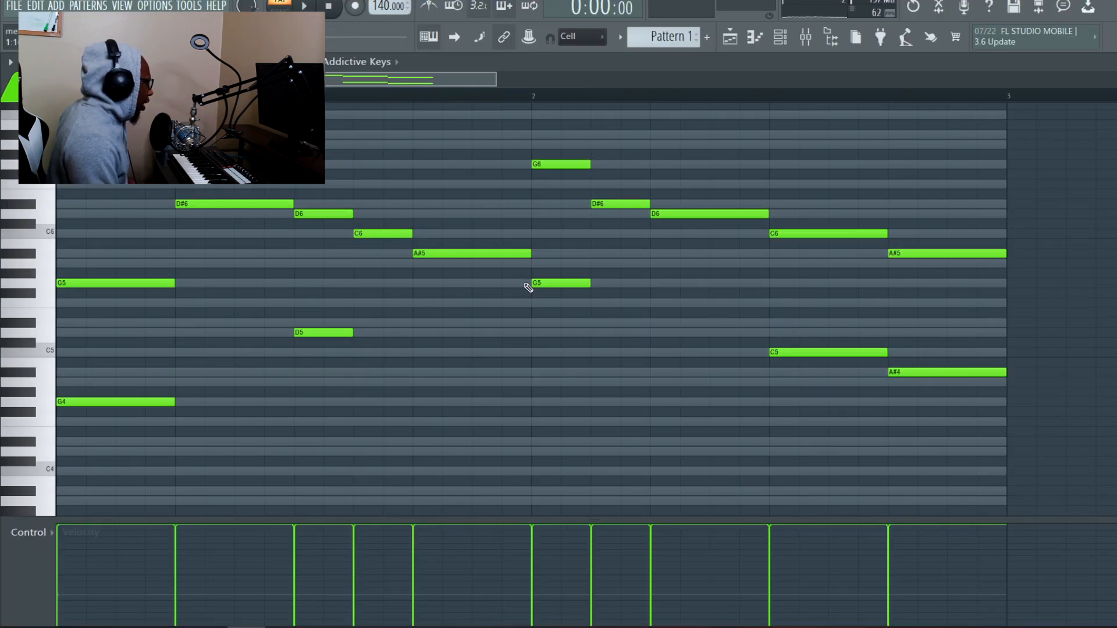
click(304, 6)
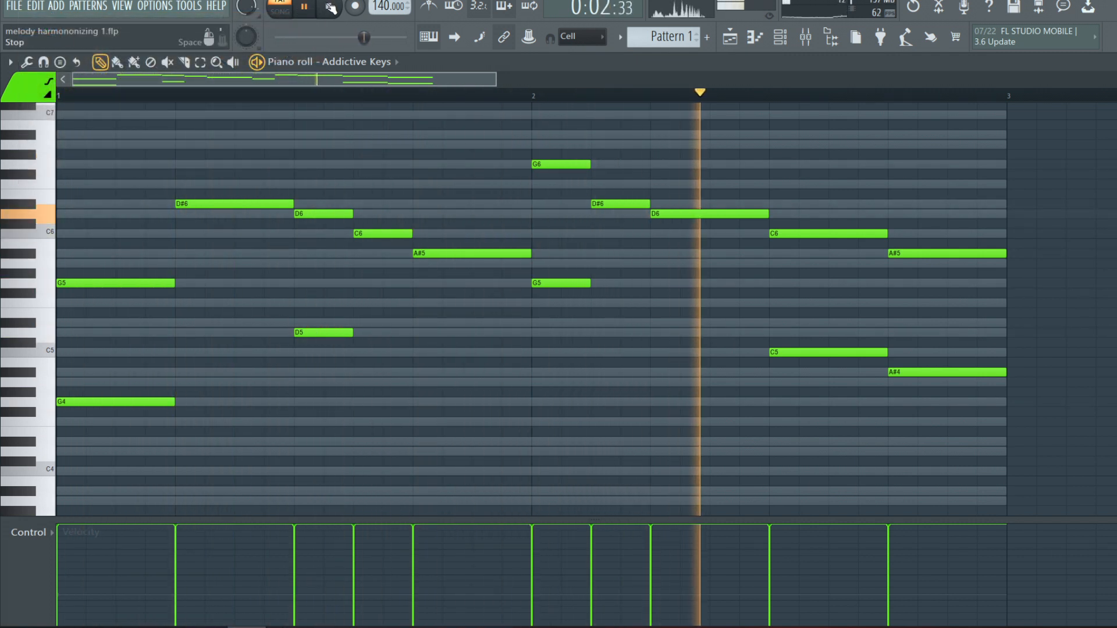
click(329, 7)
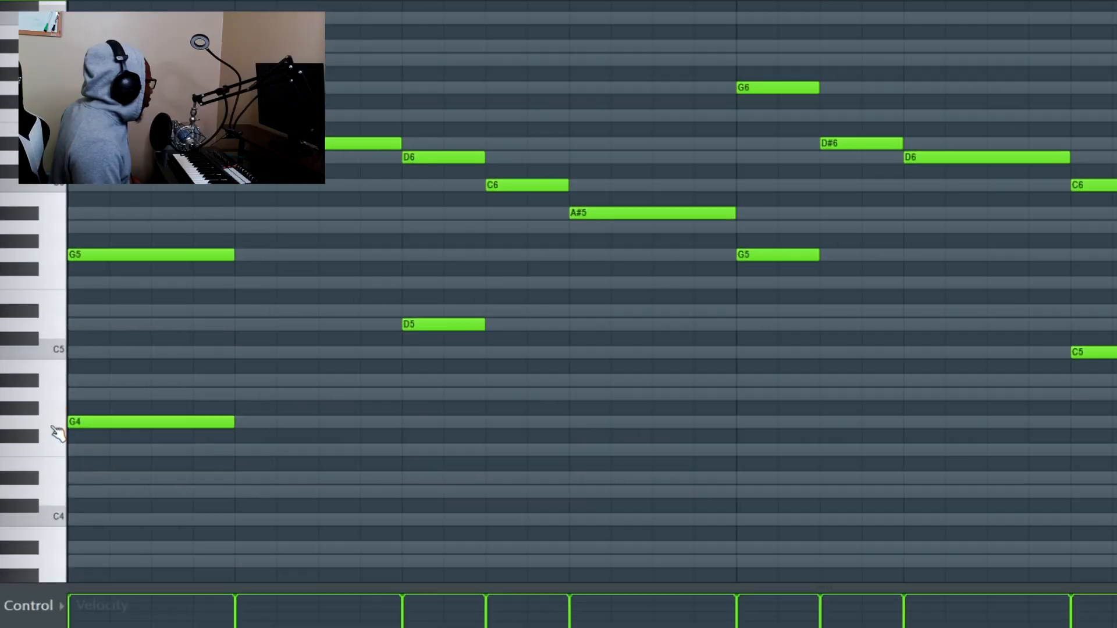
Step: Build a chord on the opening G4 by adding A#4 and D5 notes of the same length, and play it
click(67, 463)
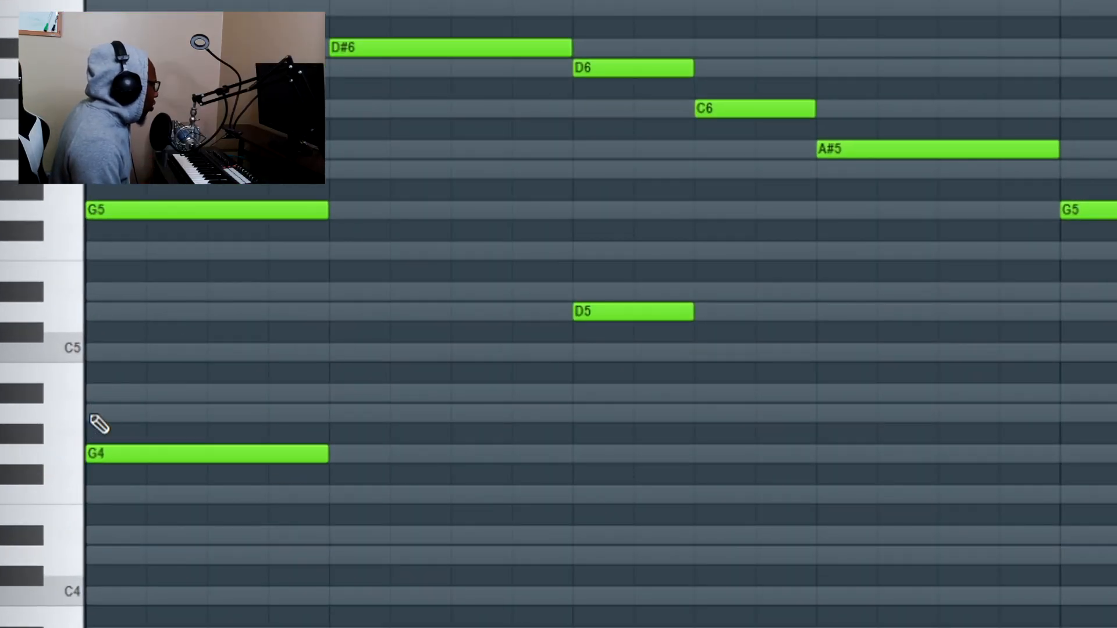
click(90, 393)
drag(196, 394, 318, 396)
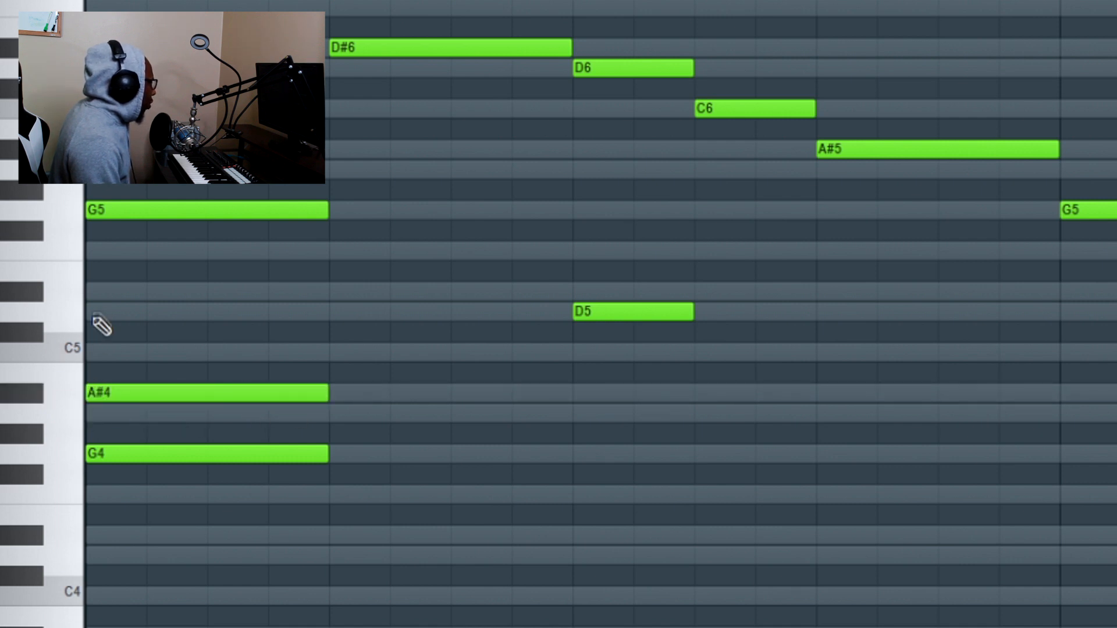
click(97, 312)
drag(172, 318, 60, 316)
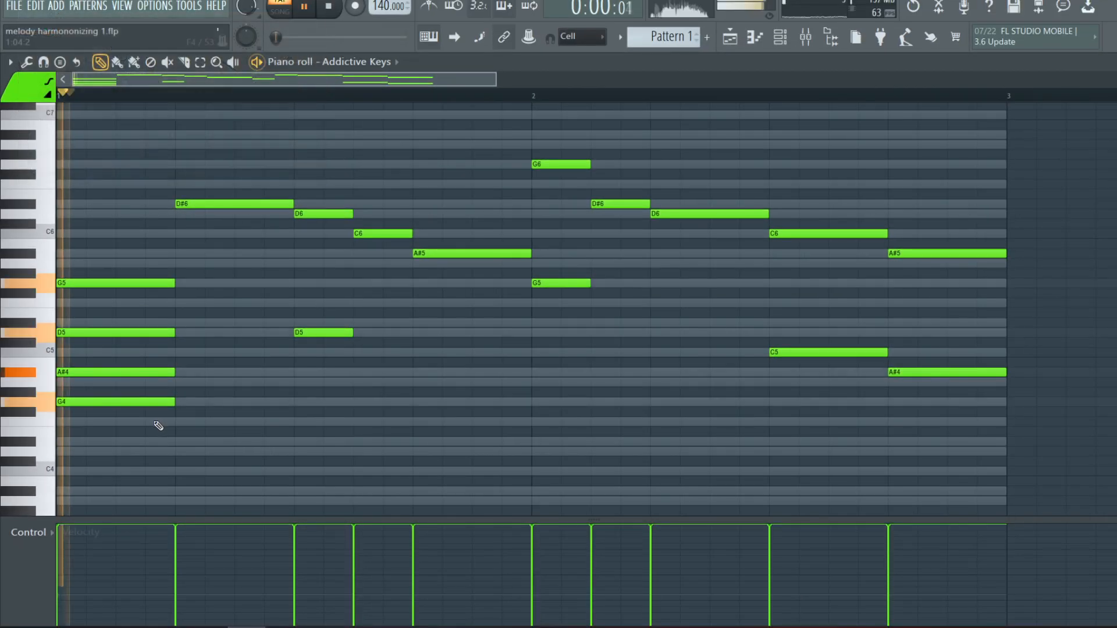
key(space)
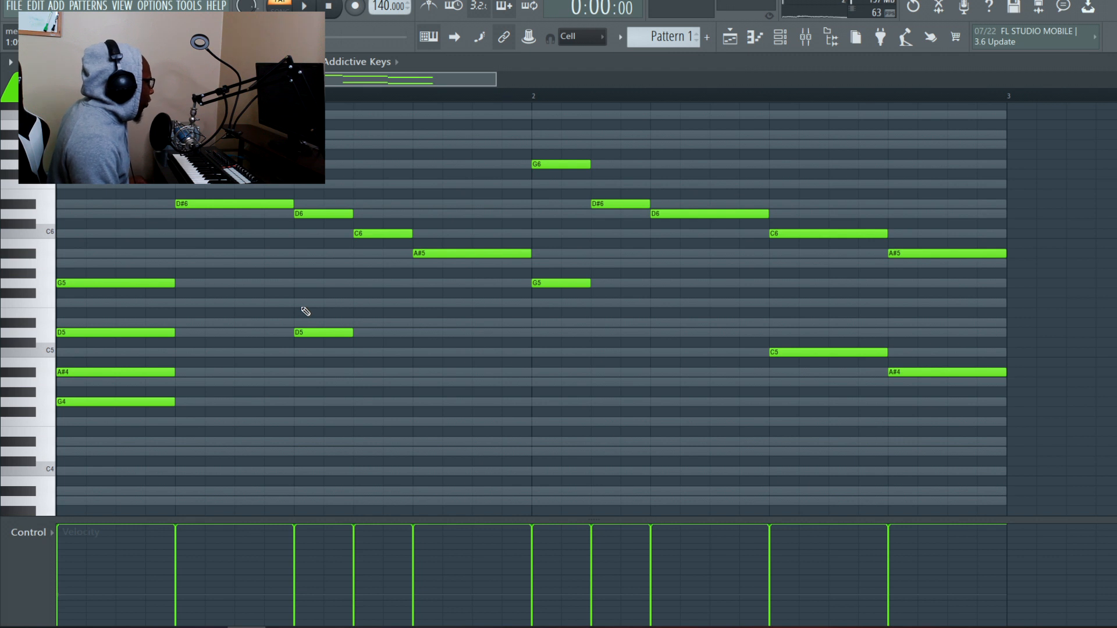
Step: Add F5 and A5 notes above the second D5 in bar 1 and lengthen that D5 to match them
click(302, 303)
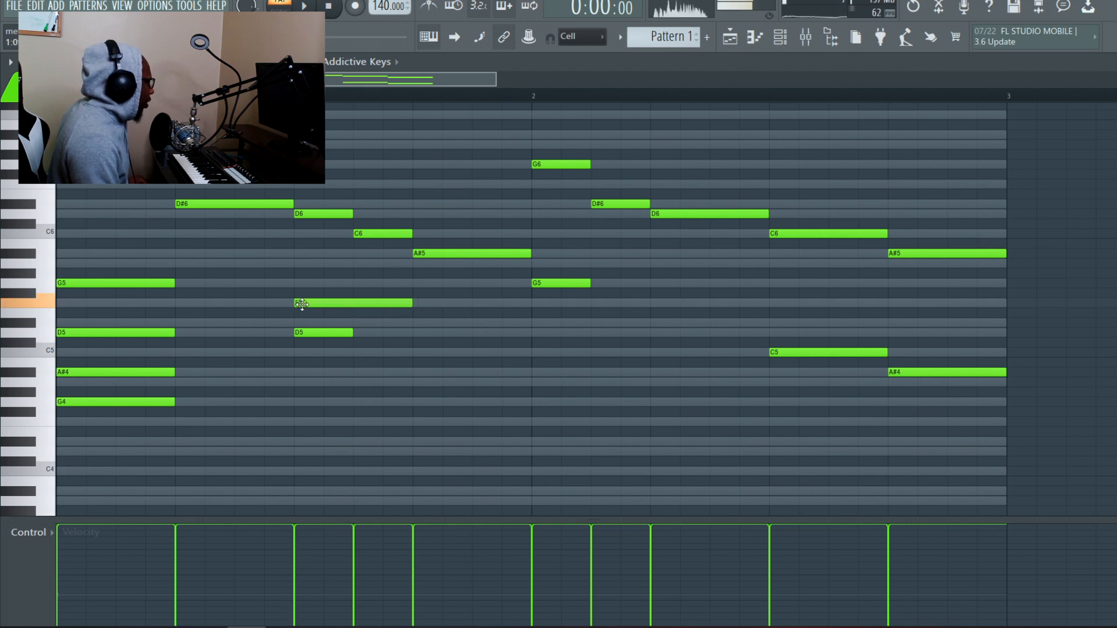
click(298, 263)
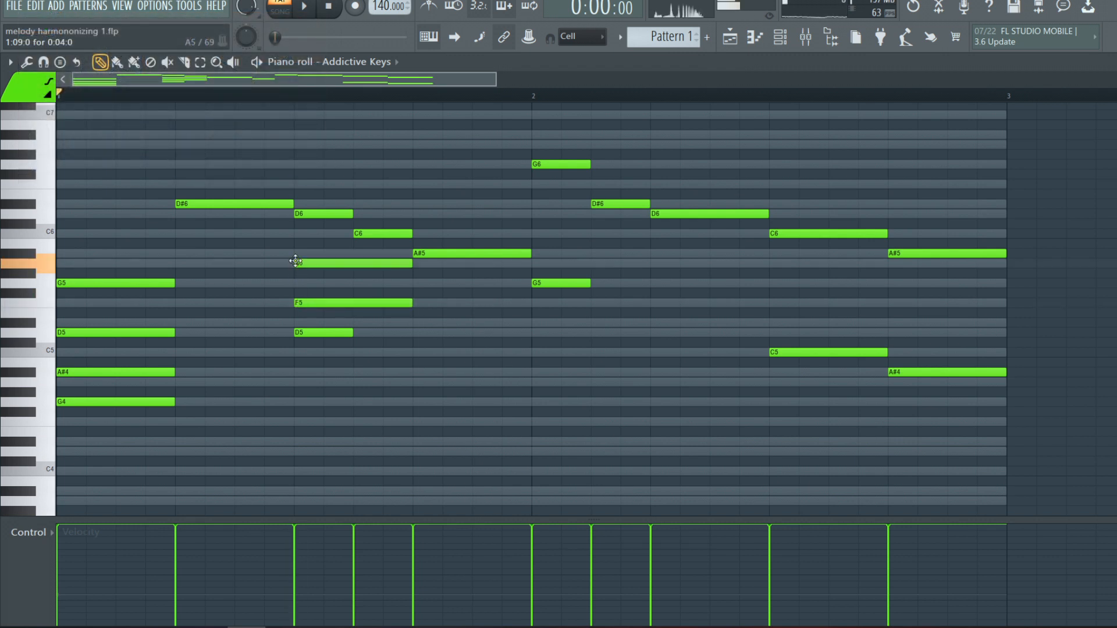
key(space)
drag(351, 333, 409, 335)
key(space)
Step: Transpose the D5, F5 and A5 chord in bar 1 down one octave and play it
drag(410, 240, 337, 369)
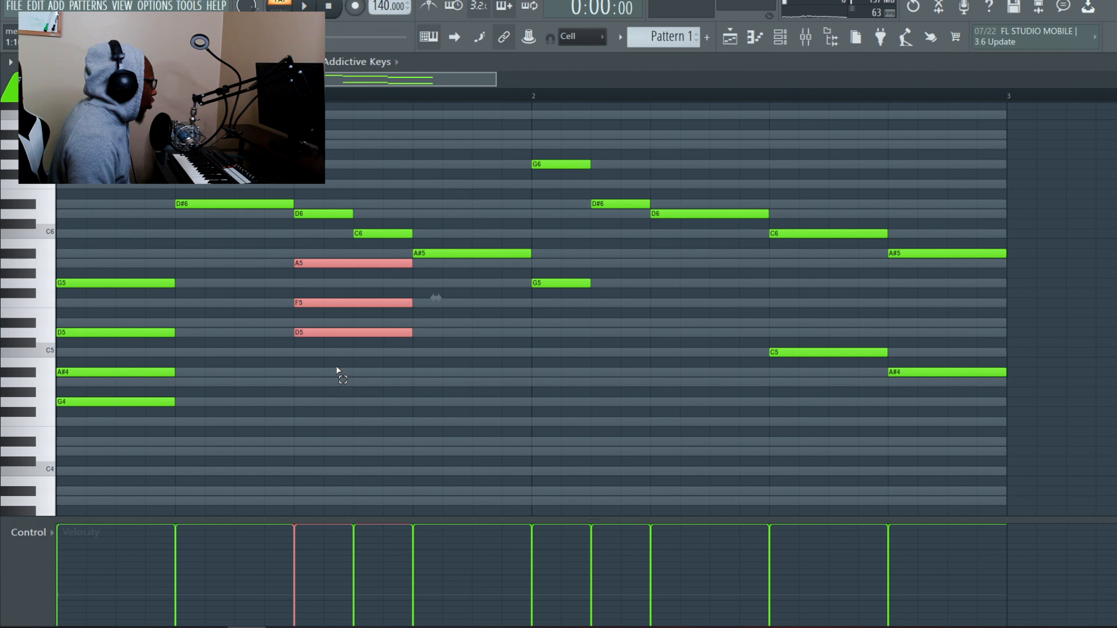
key(ctrl+Down)
key(space)
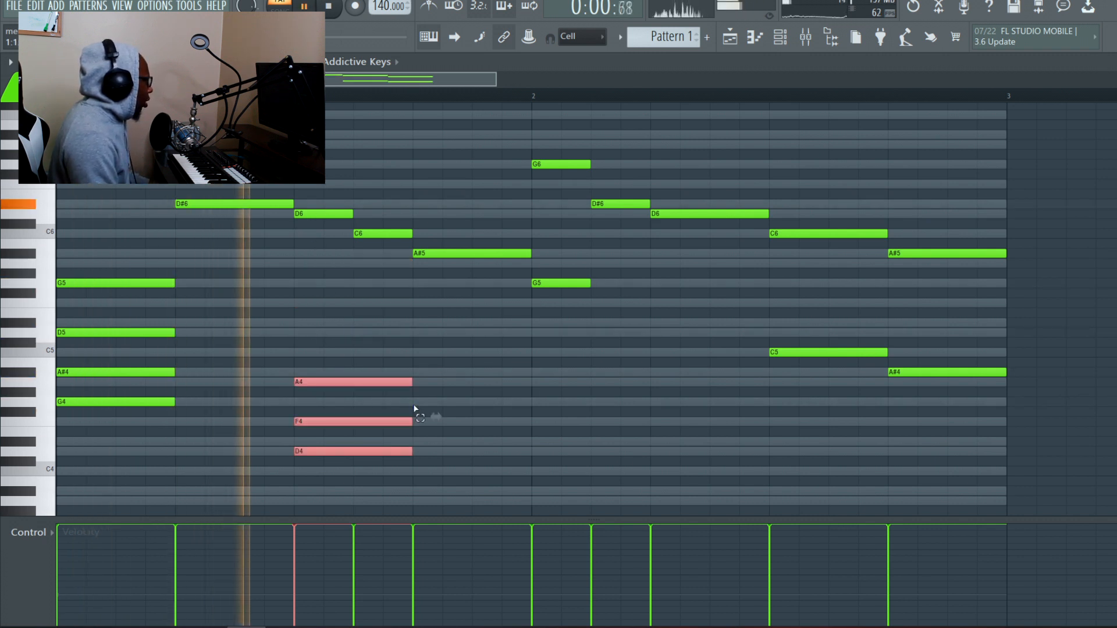
key(space)
Step: Invert bar 1's second chord by raising its D4 one octave, and play the result
click(356, 451)
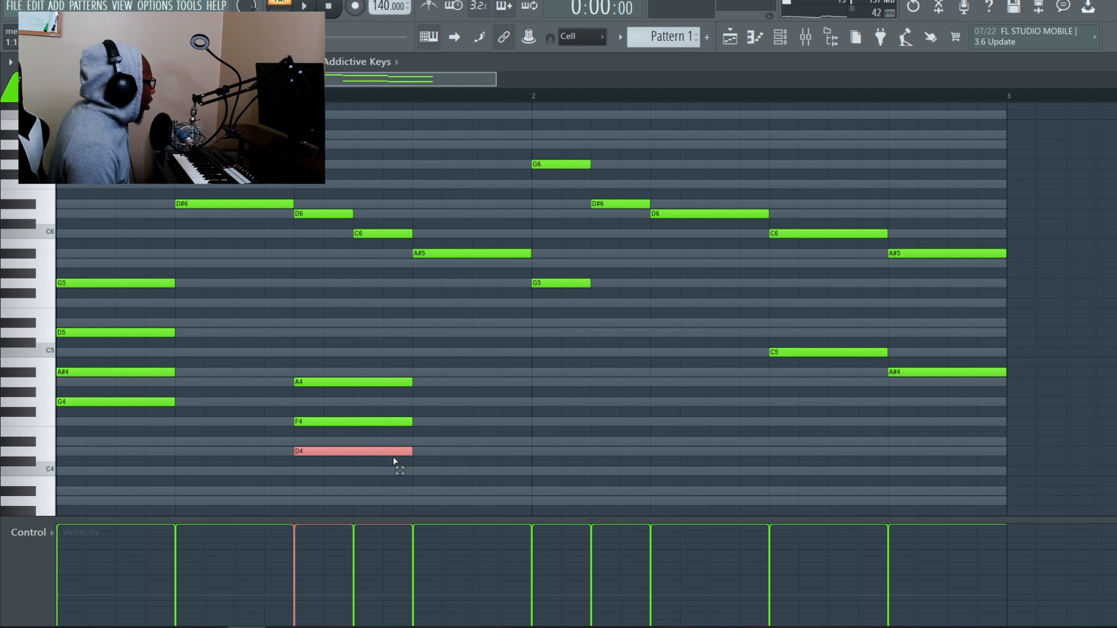
key(ctrl+Up)
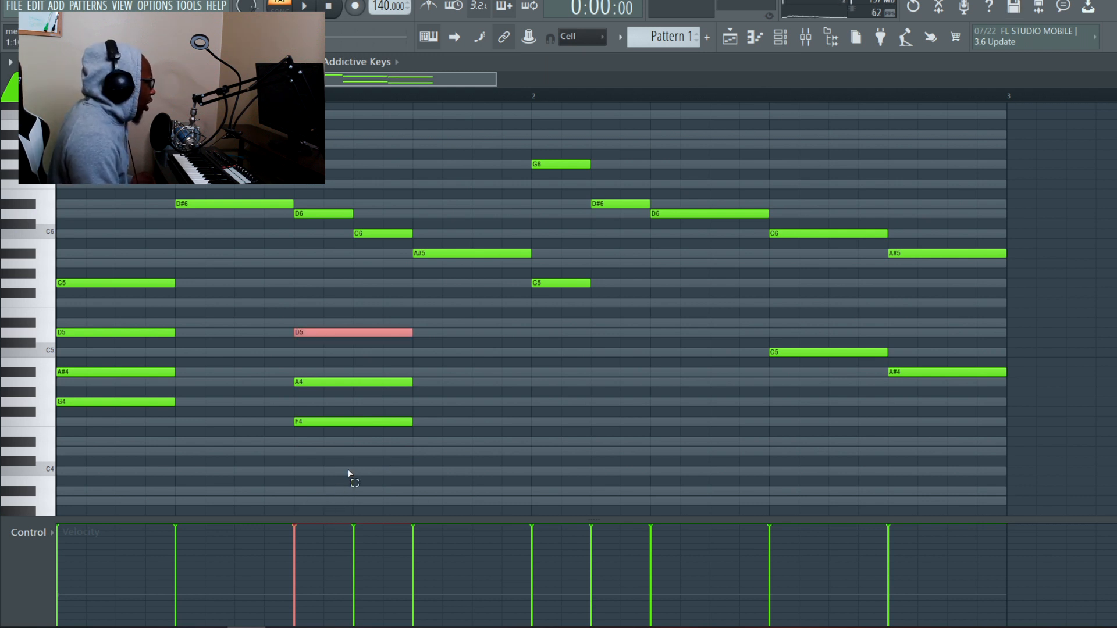
key(ctrl+d)
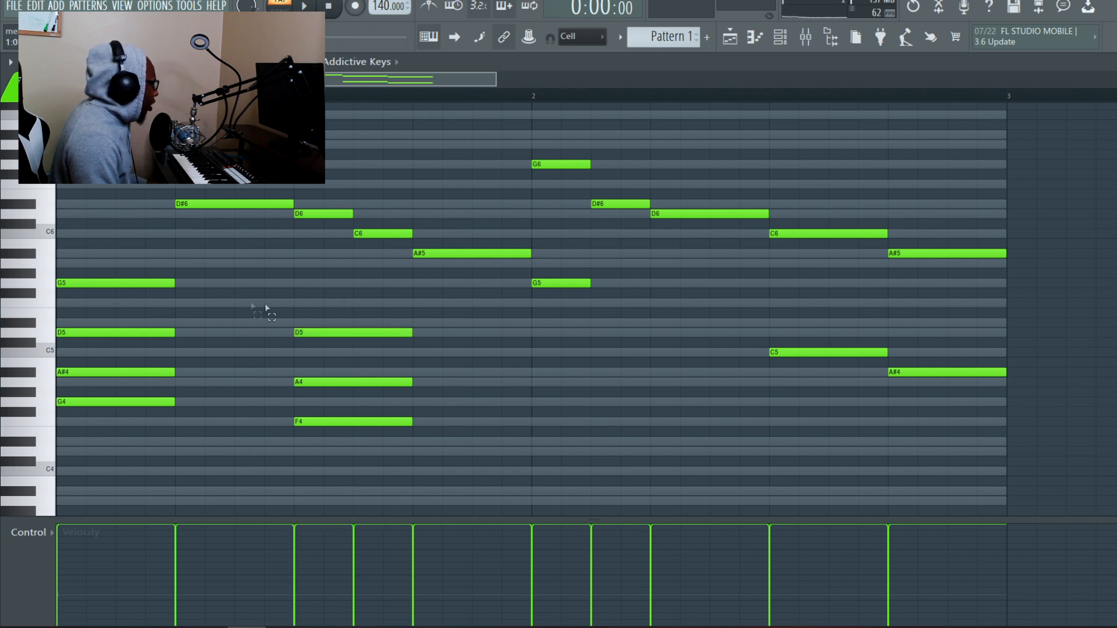
key(space)
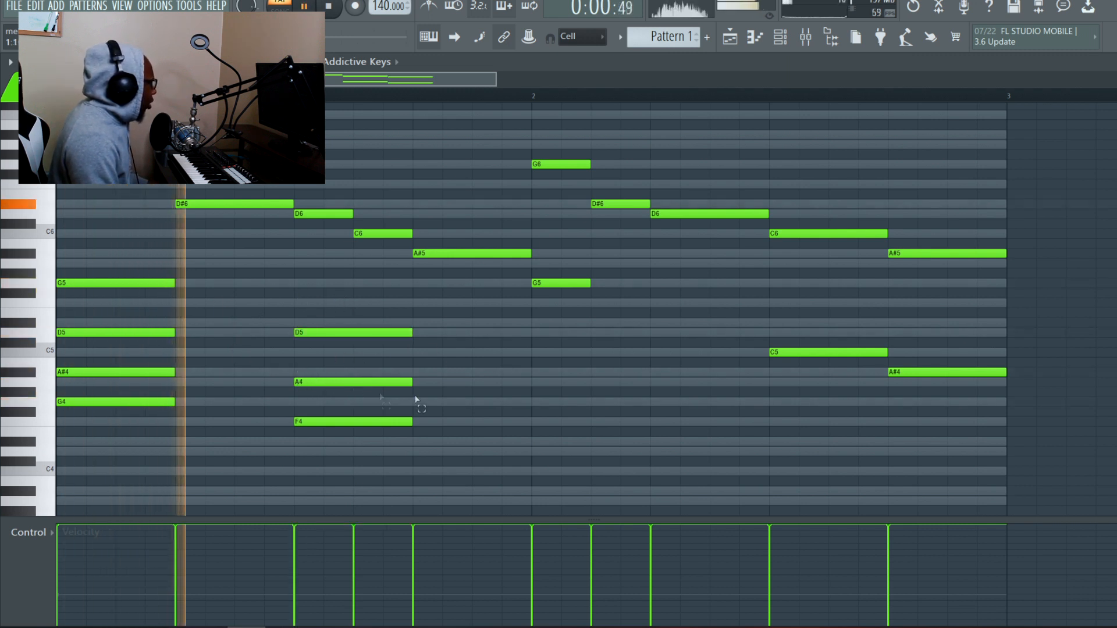
key(space)
Step: Lower the G5 at the start of bar 2 by one octave, add D#4 and C4 beneath it, and play the chord
drag(515, 270, 572, 335)
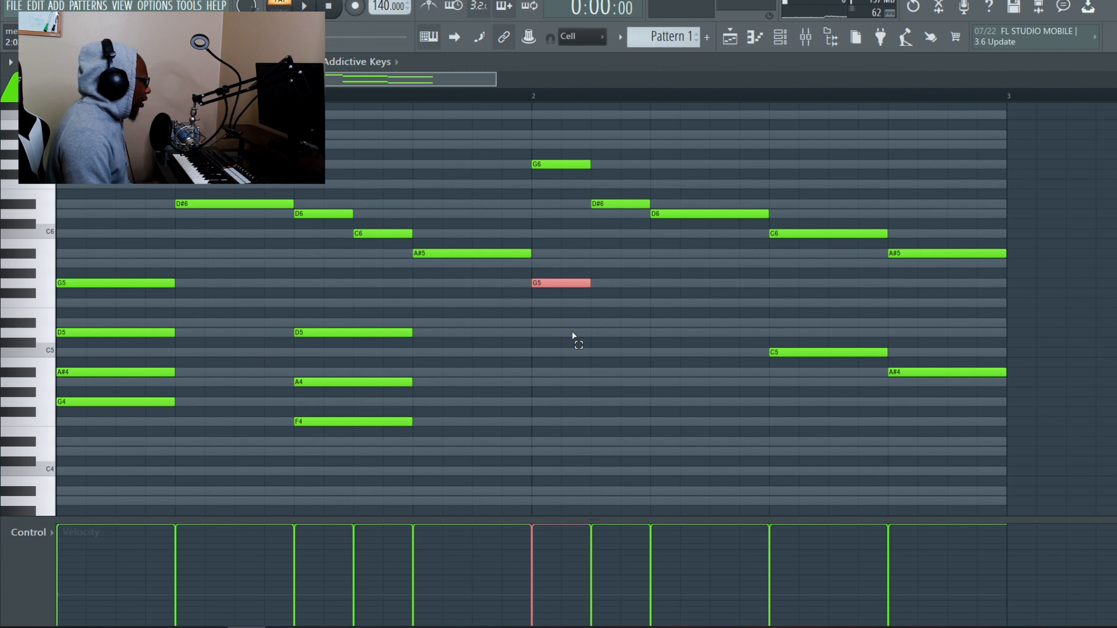
key(ctrl+Down)
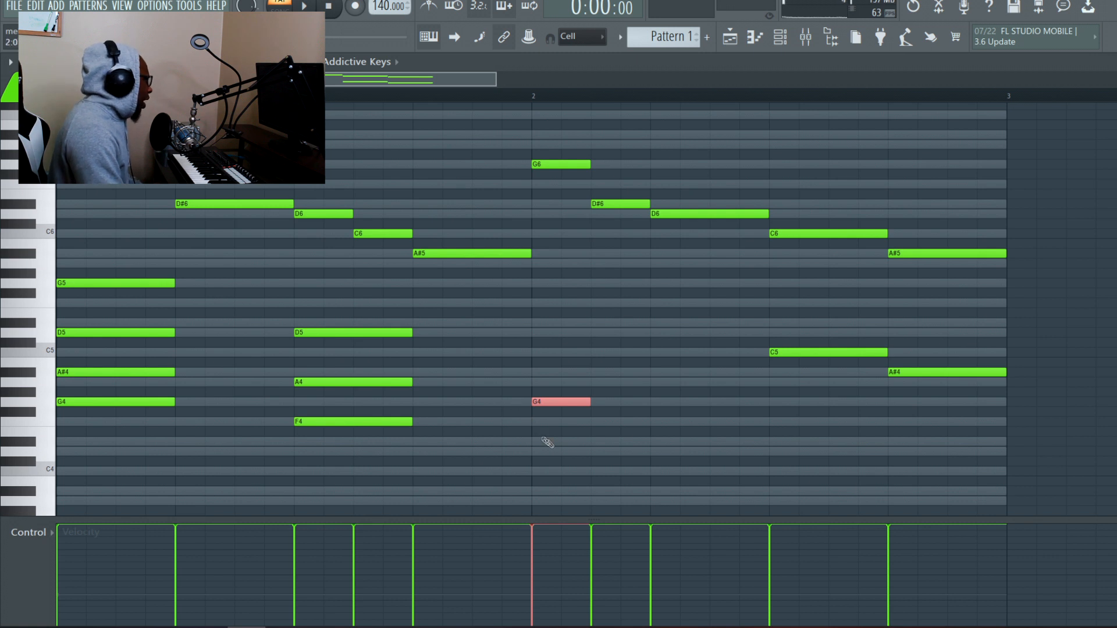
drag(538, 442, 646, 441)
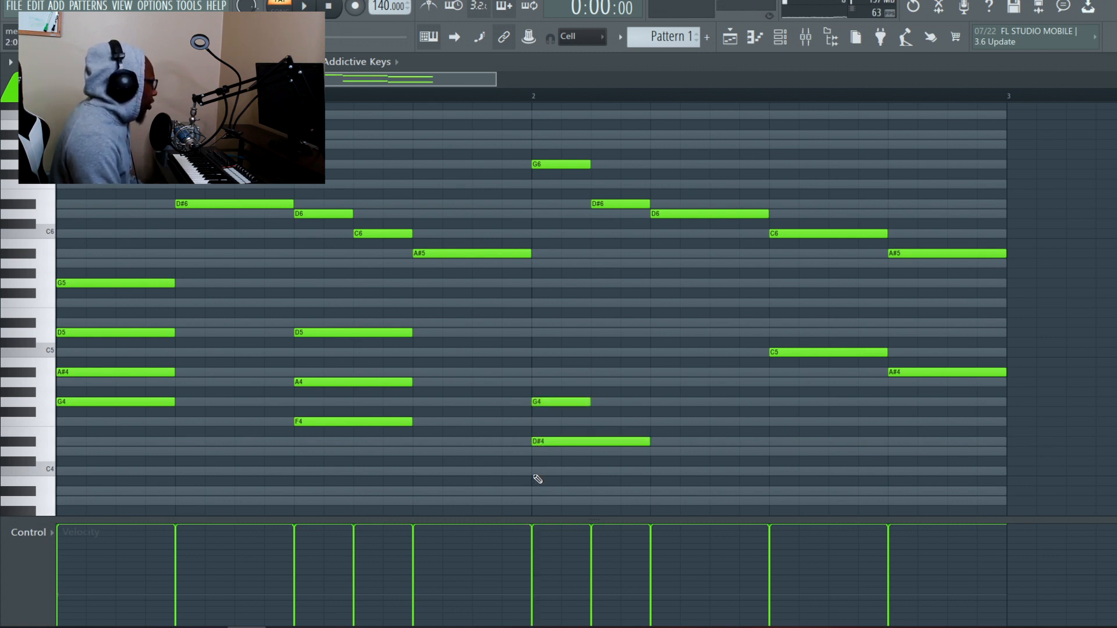
click(535, 474)
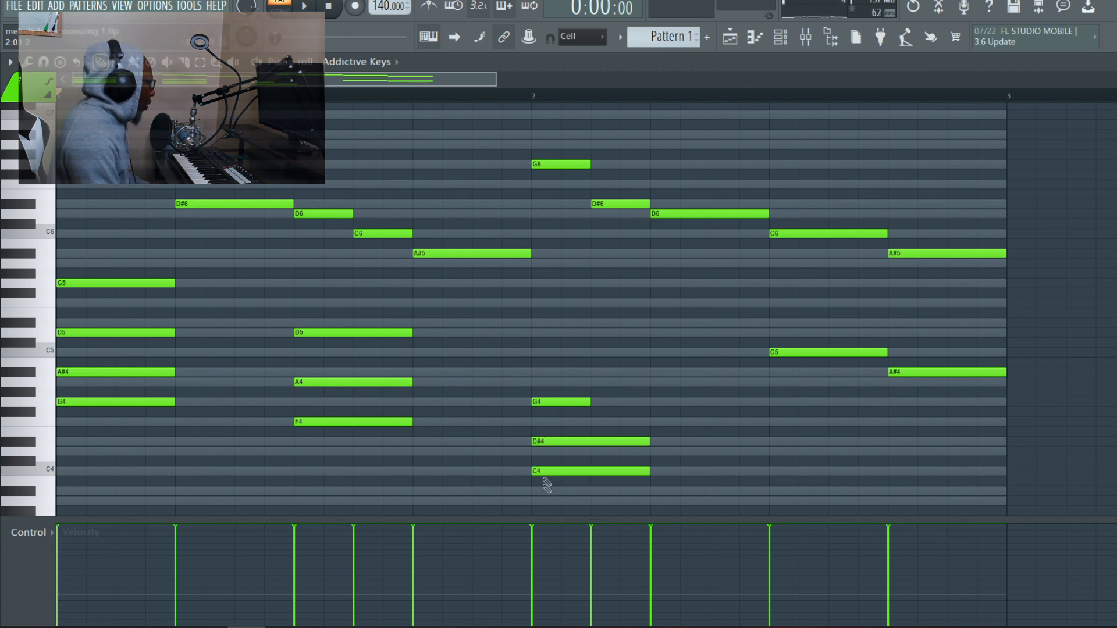
key(space)
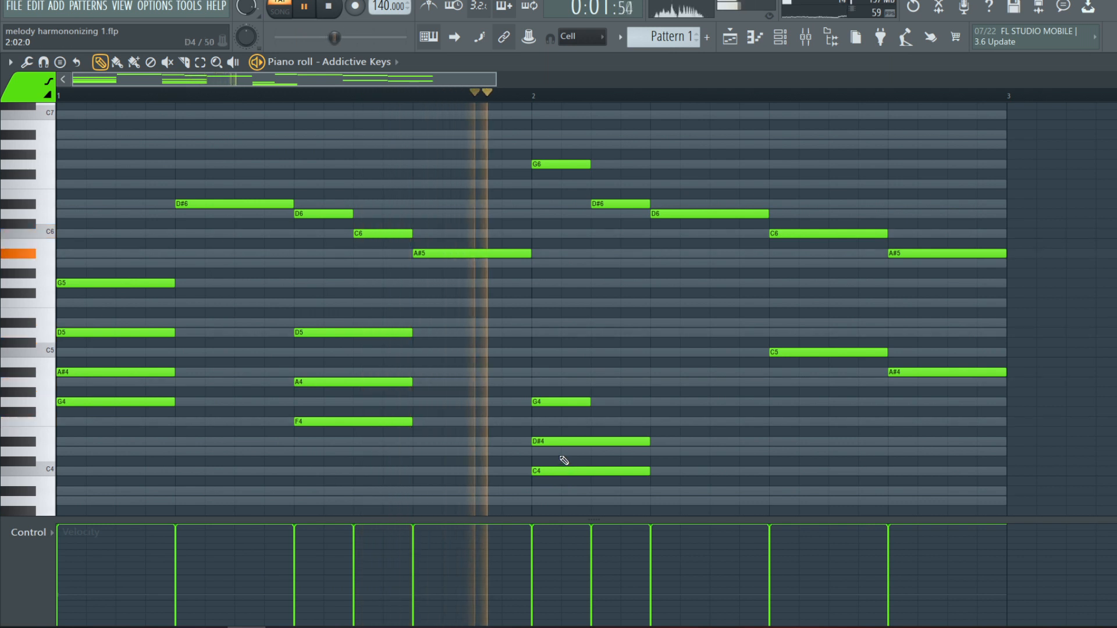
key(space)
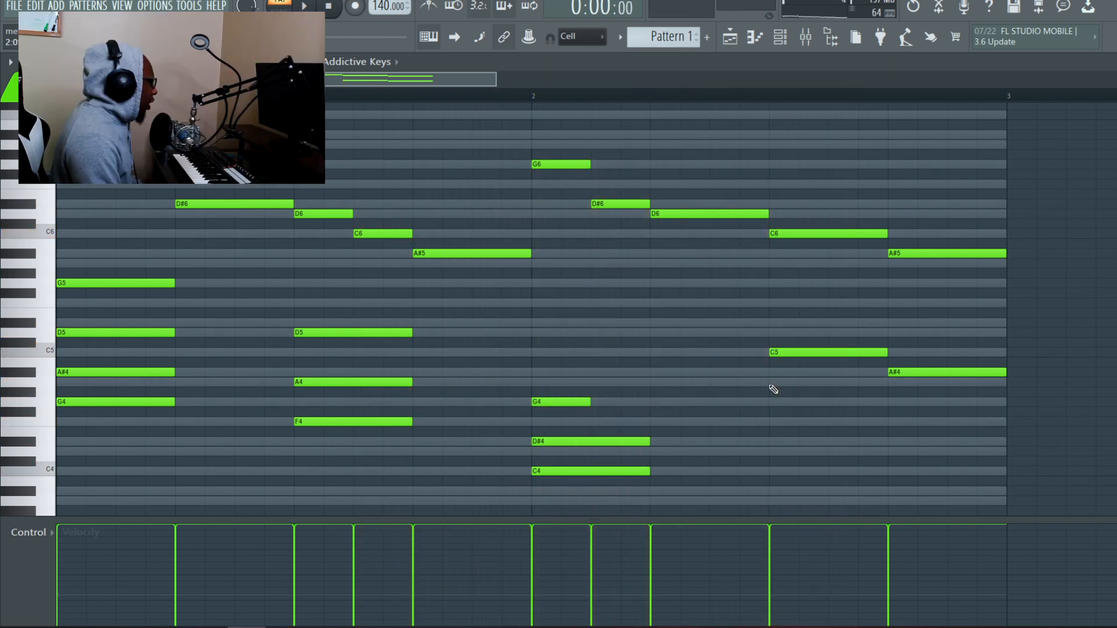
Step: Add A4 and F4 under bar 2's C5 and G4 and D#4 under its last A#4, and play the pattern
click(771, 382)
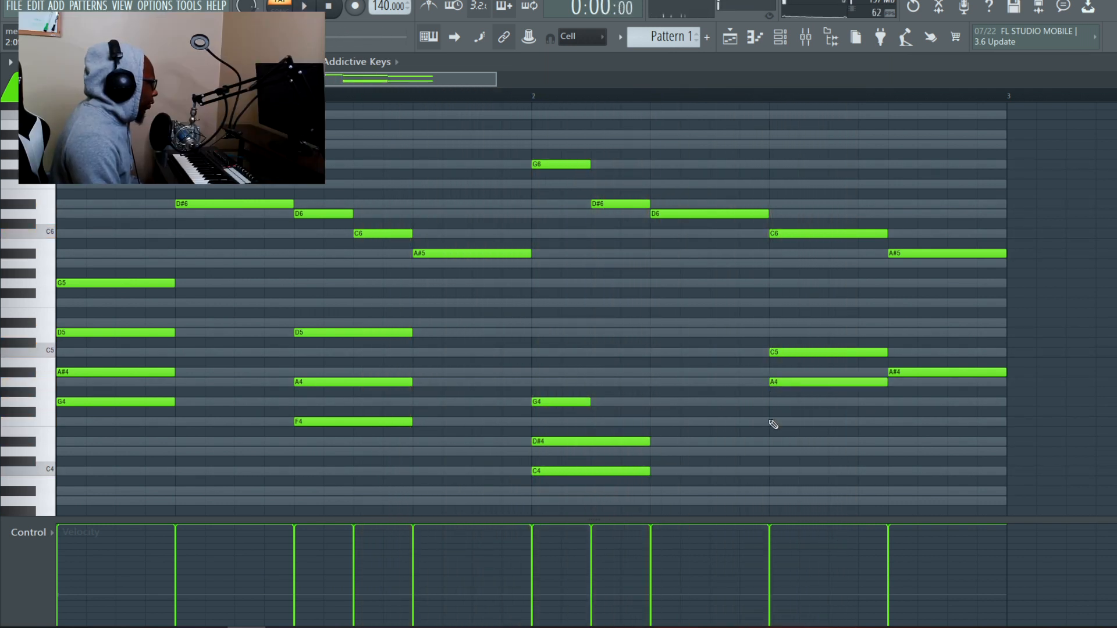
click(772, 422)
click(892, 441)
click(890, 402)
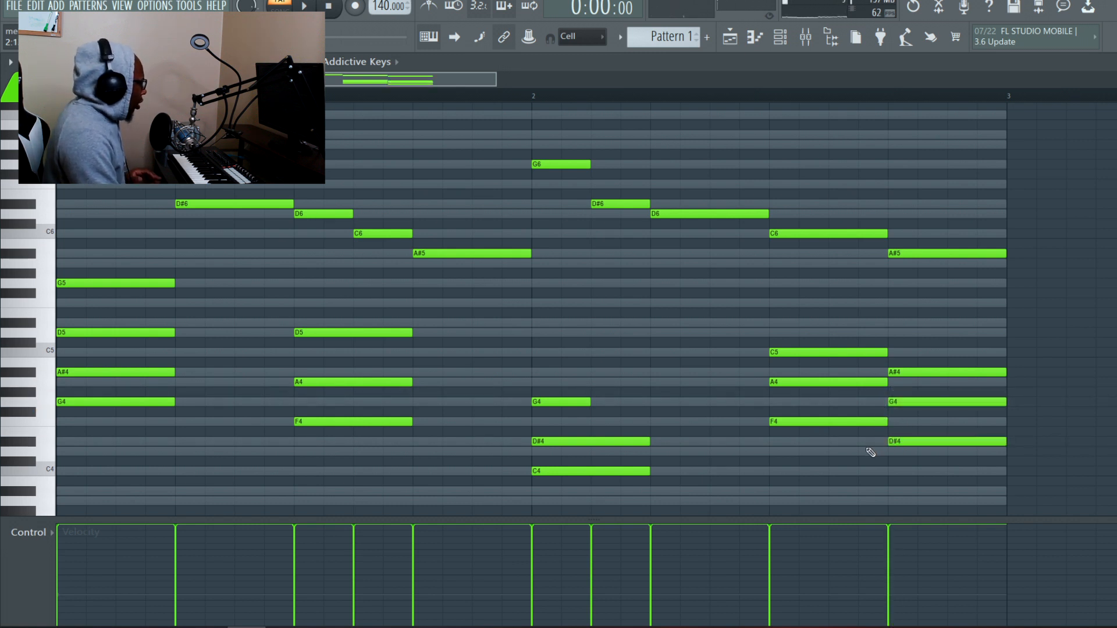
key(space)
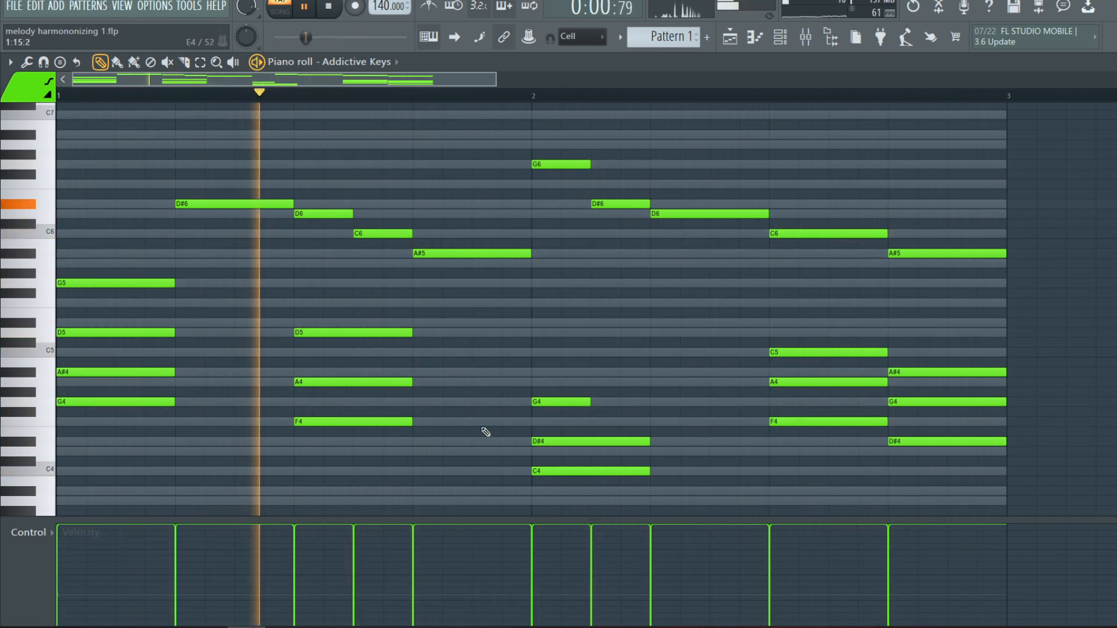
key(space)
Step: Replace the C4 in bar 2's first chord with an A#4 above the G4
right_click(570, 470)
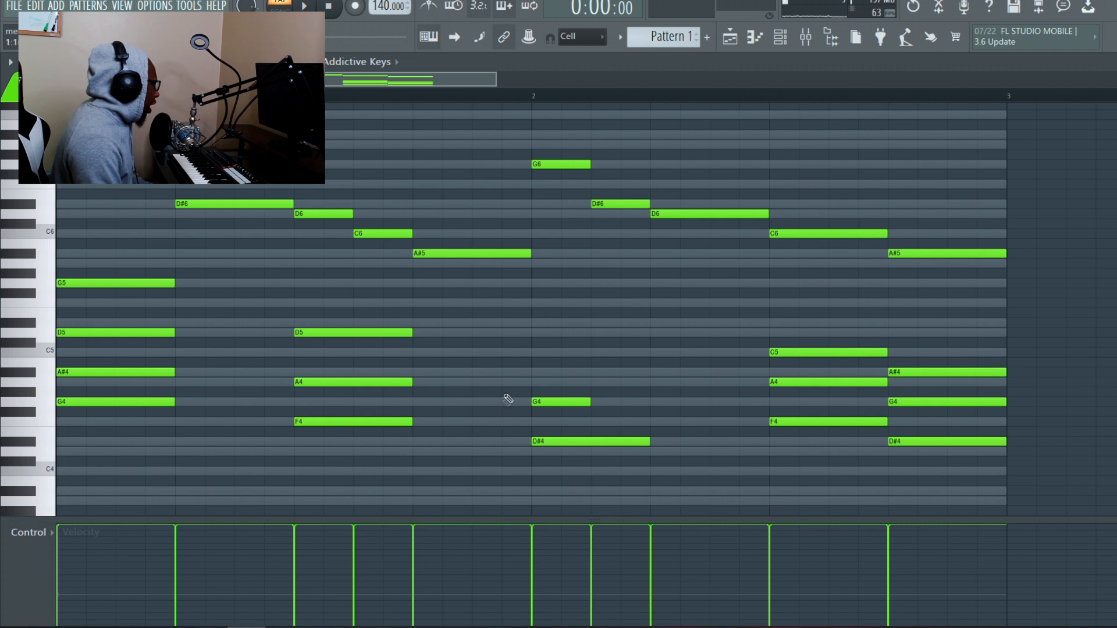
click(536, 373)
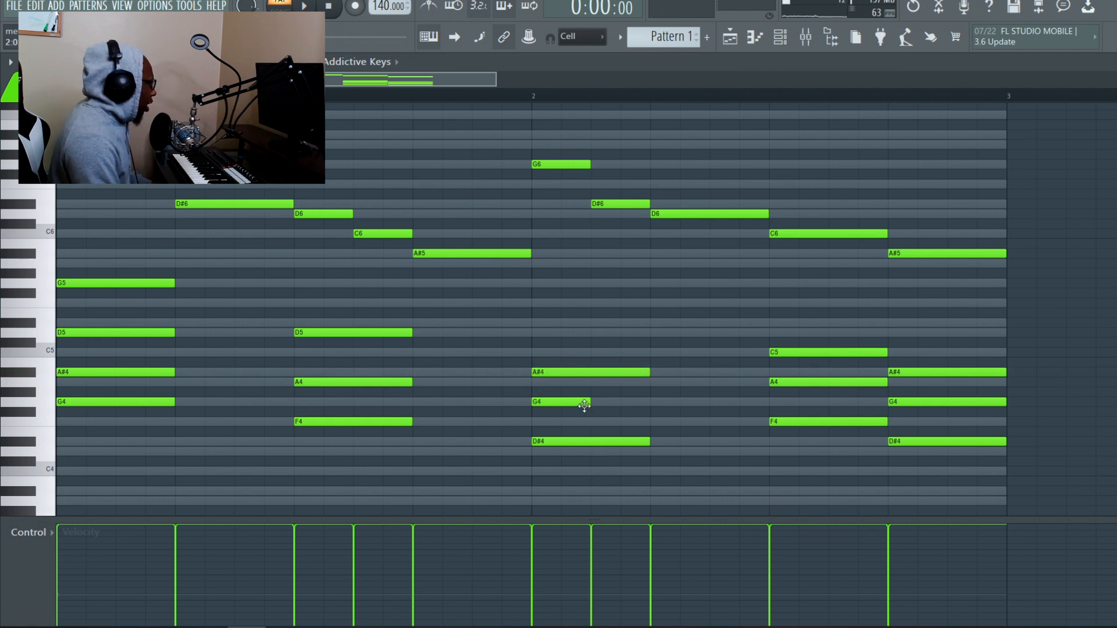
Step: Lengthen the G4 in bar 2's first chord to match the chord's other notes, and play the pattern
key(space)
drag(589, 402, 649, 402)
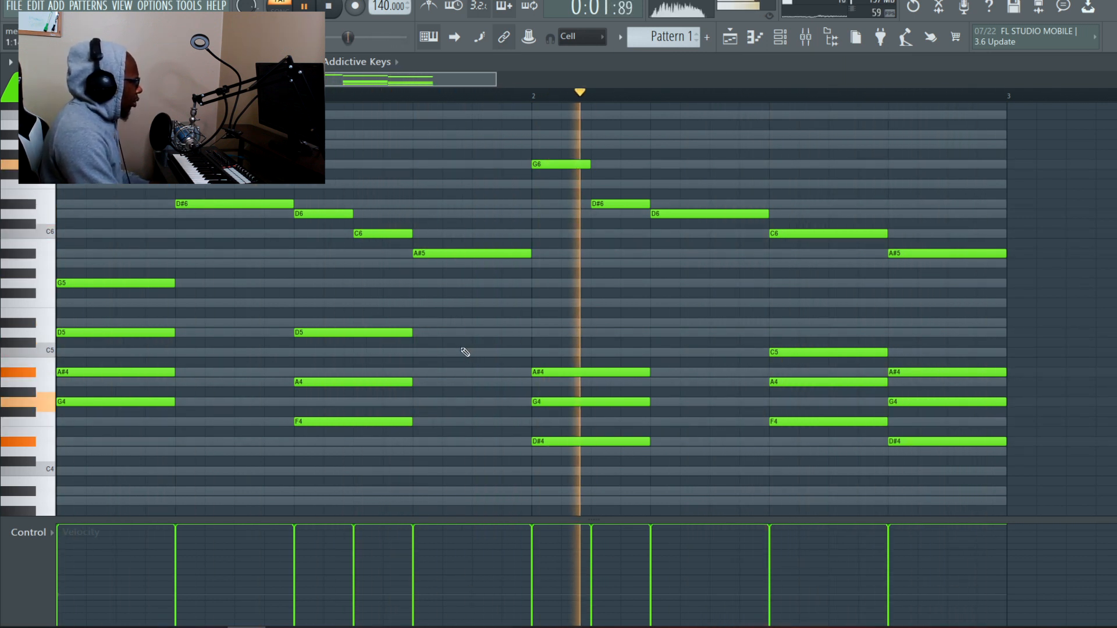
key(space)
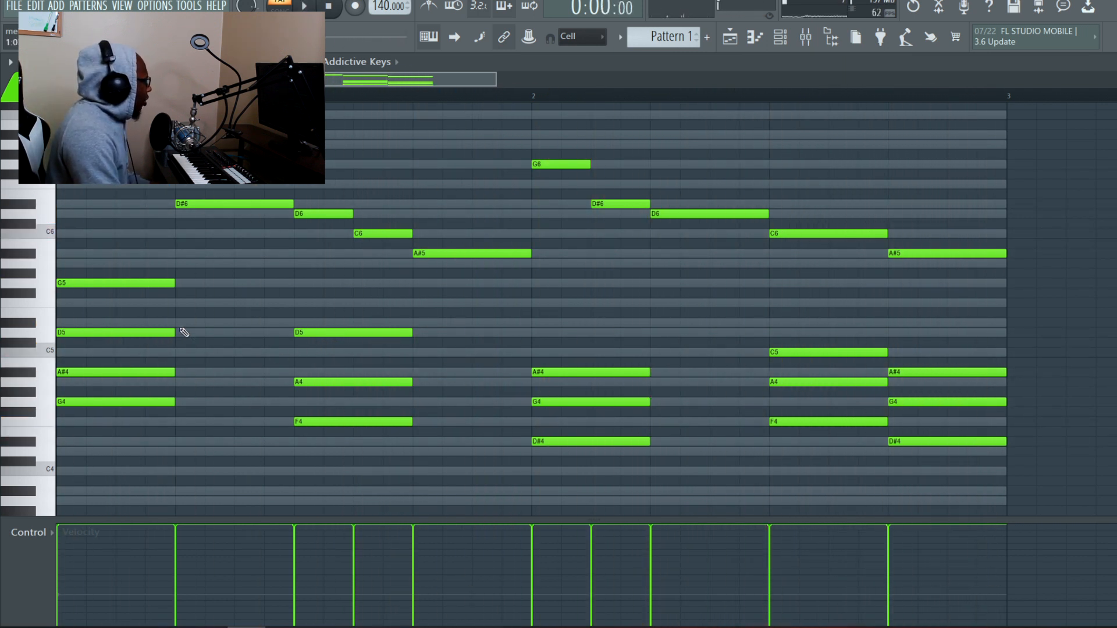
Step: Extend bar 1's two chords and bar 2's first chord so each sustains until the next chord, and play the result
drag(138, 299, 968, 498)
drag(174, 333, 289, 333)
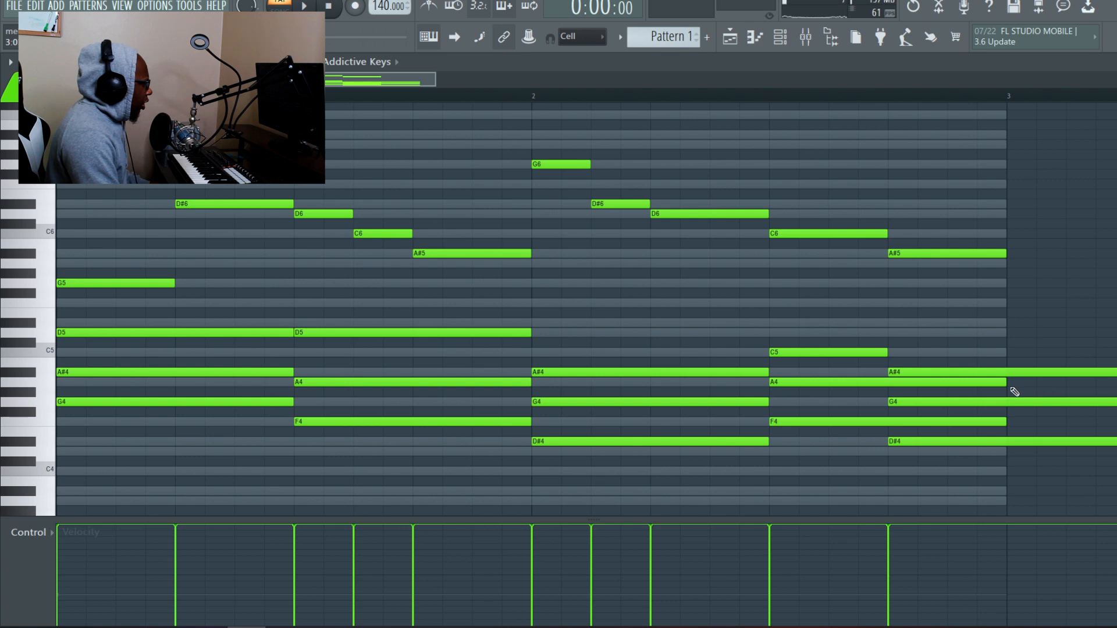
key(space)
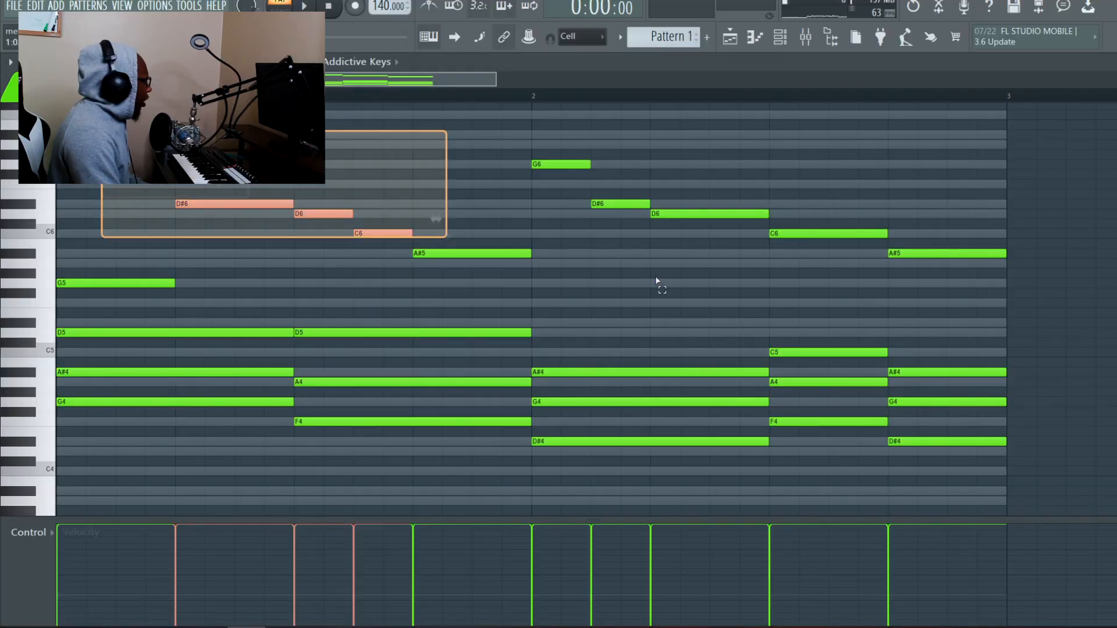
Step: Raise all melody notes in both bars by one octave and play the pattern
drag(655, 281, 1005, 252)
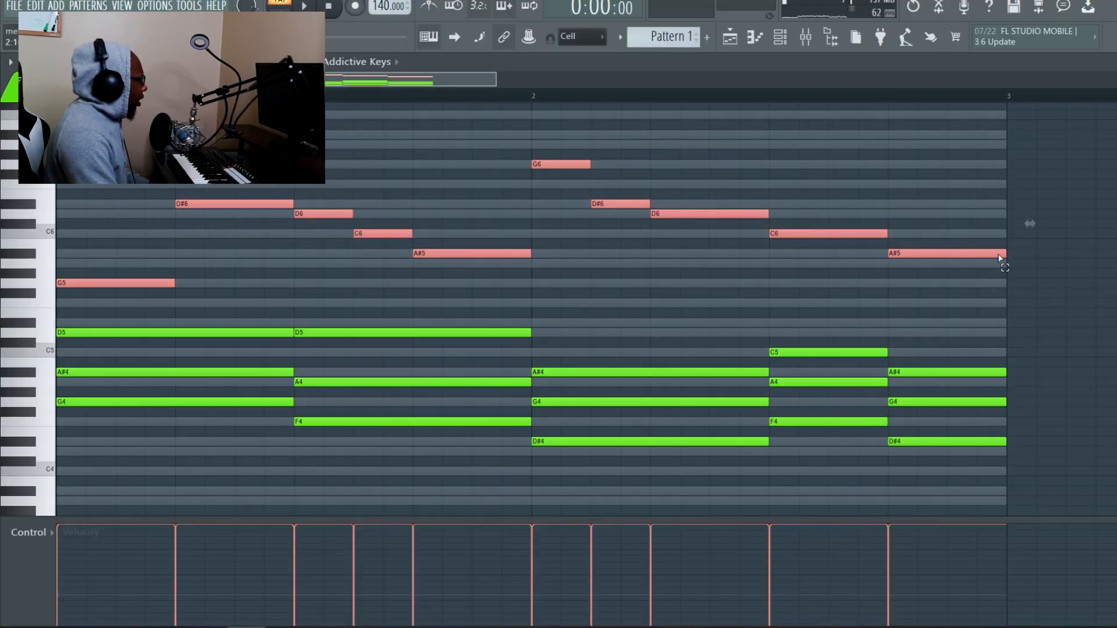
key(ctrl+Up)
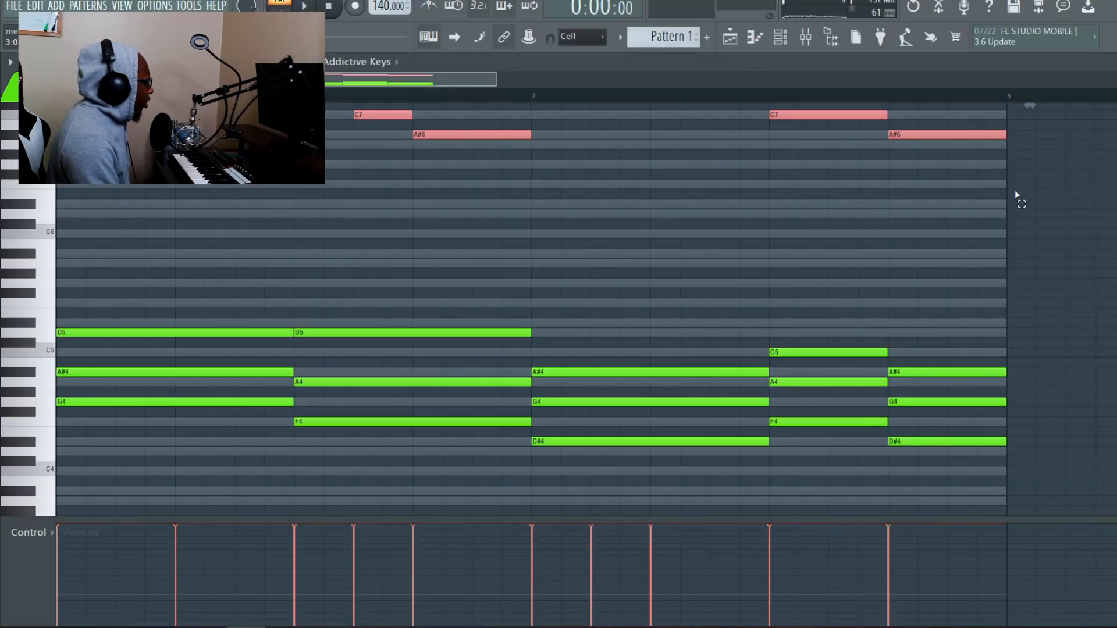
scroll(1004, 256, down, 3)
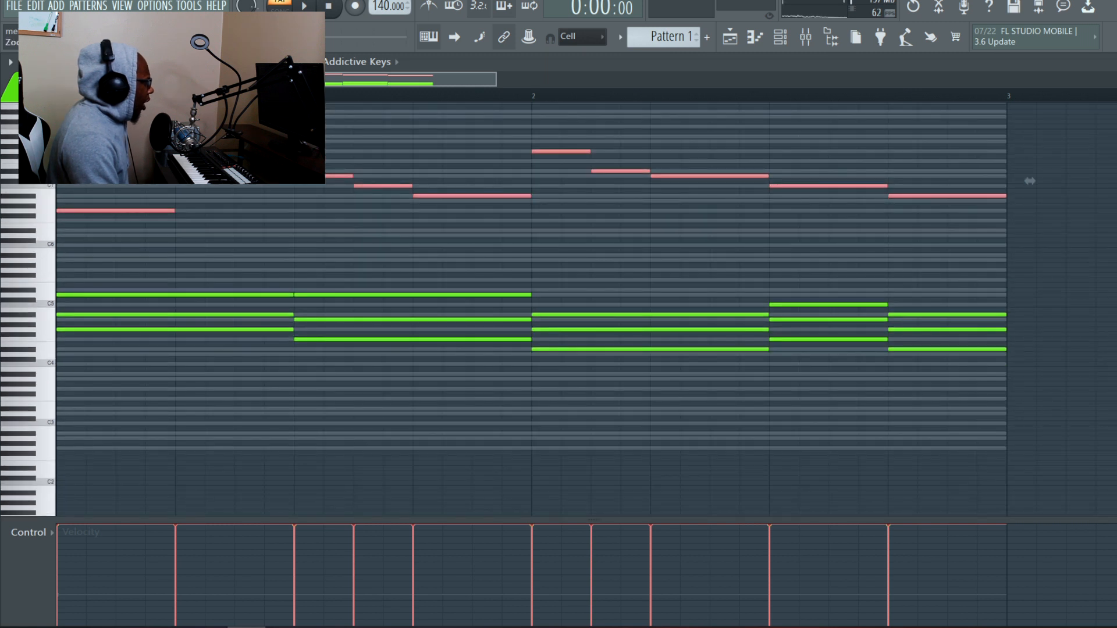
click(690, 267)
key(space)
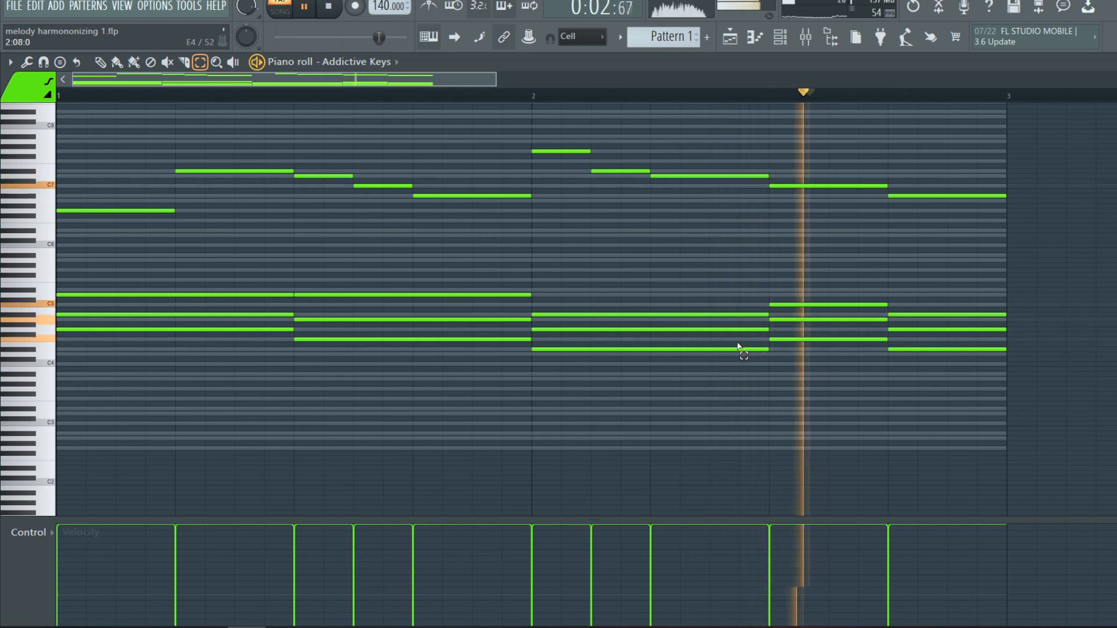
Step: Lower the bottom note of every chord by one octave to form a bass line, and play the pattern
key(space)
drag(245, 330, 492, 382)
key(ctrl+Down)
drag(676, 350, 793, 342)
key(ctrl+Down)
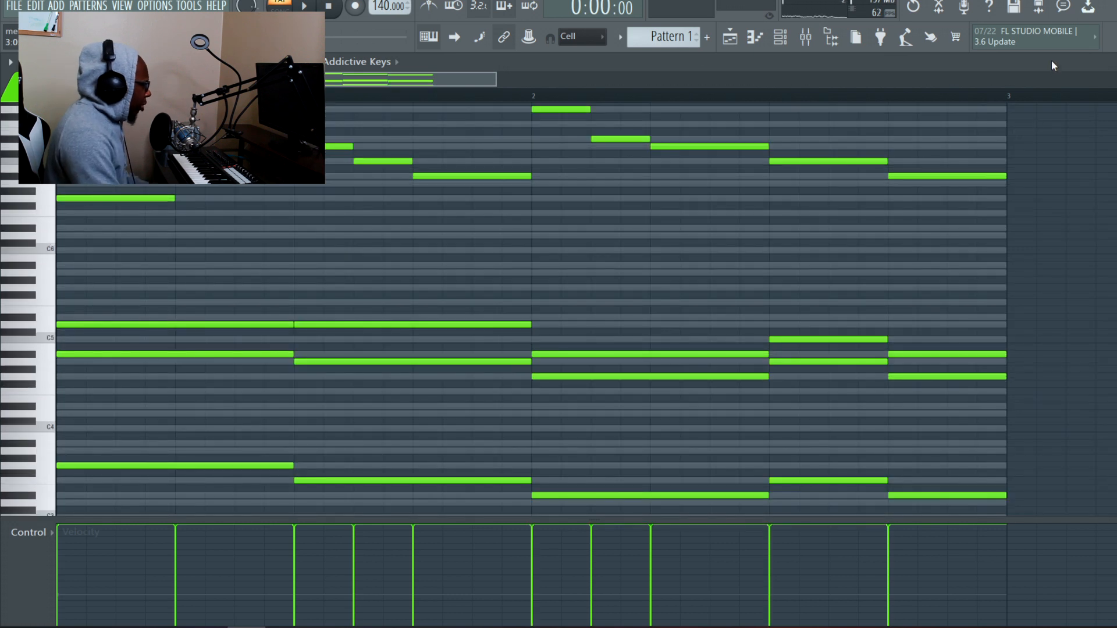
key(space)
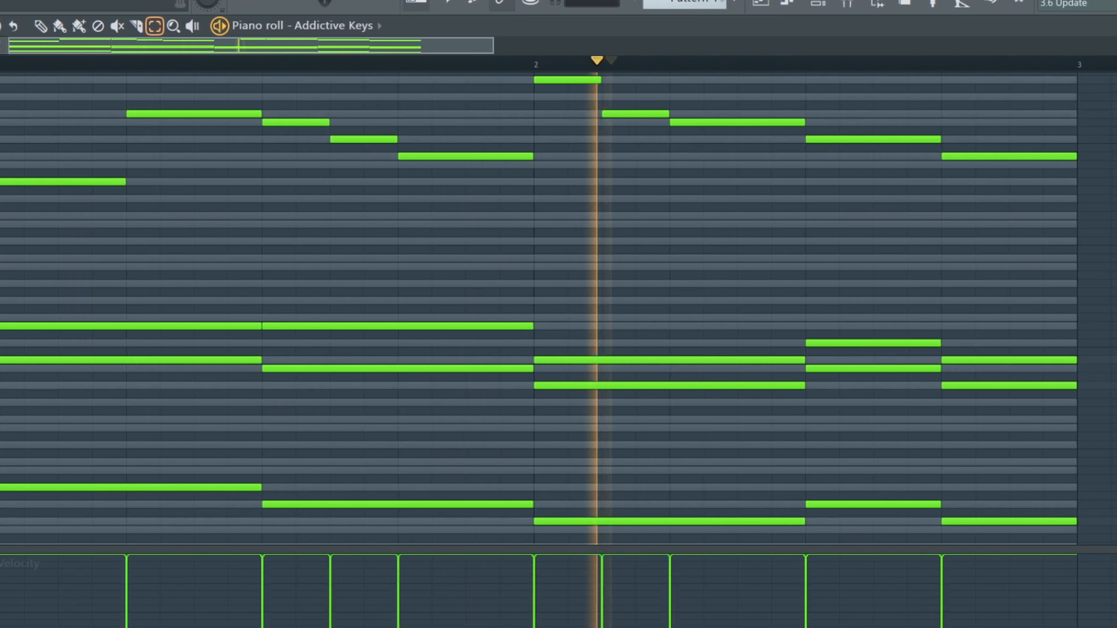
key(space)
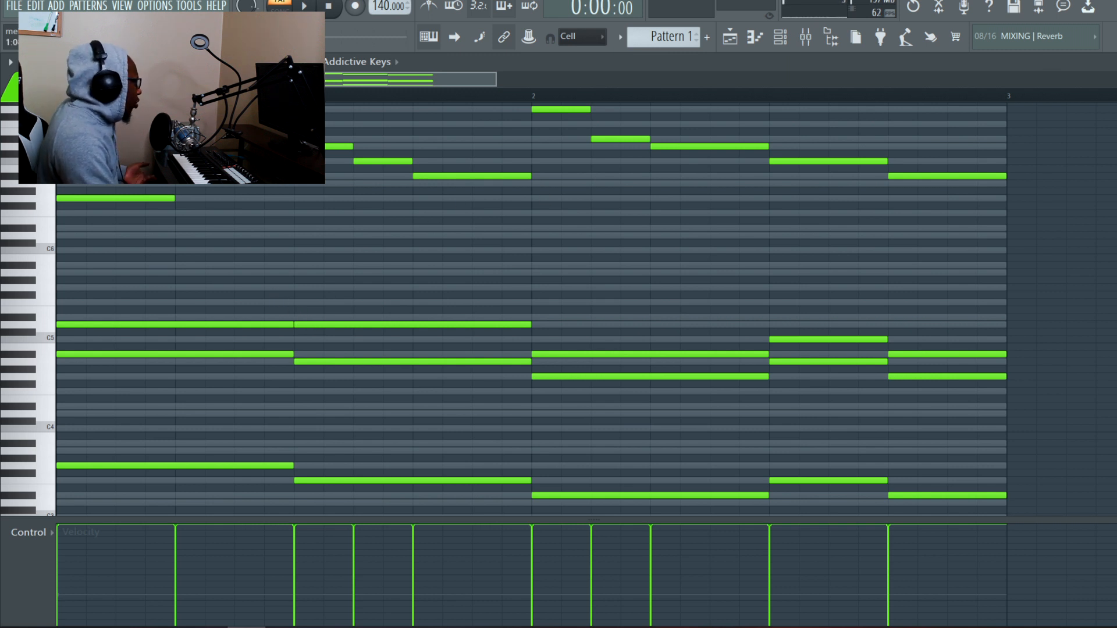
Step: Delete the middle chord notes between the melody and the bass in both bars, and play the pattern
mouse_move(215, 291)
mouse_down()
mouse_move(426, 304)
mouse_move(706, 431)
mouse_move(915, 390)
mouse_up()
key(space)
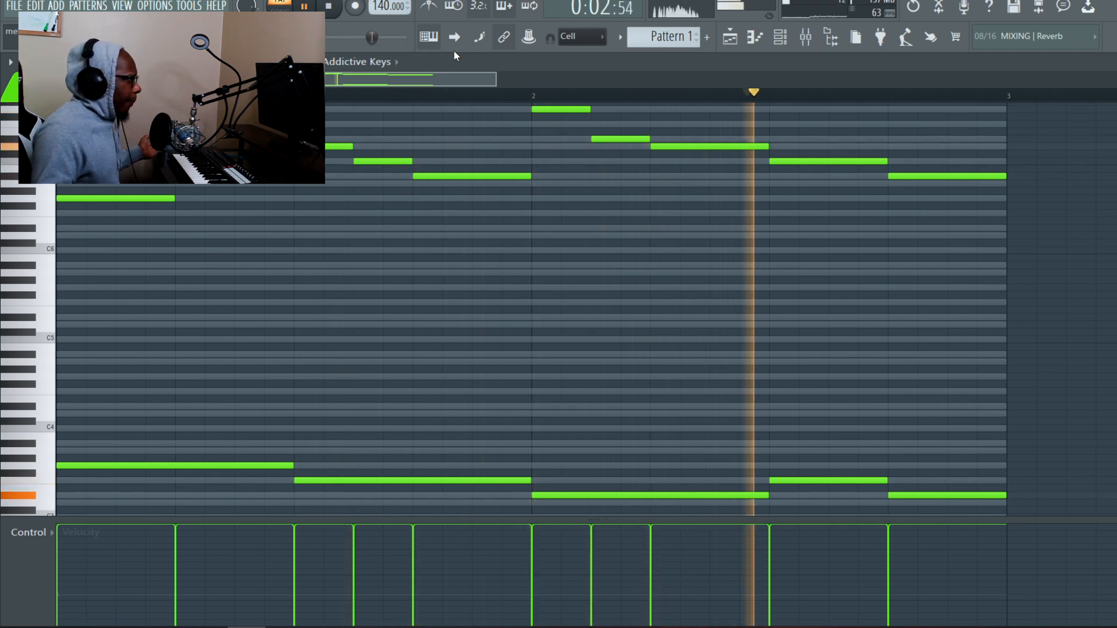
key(space)
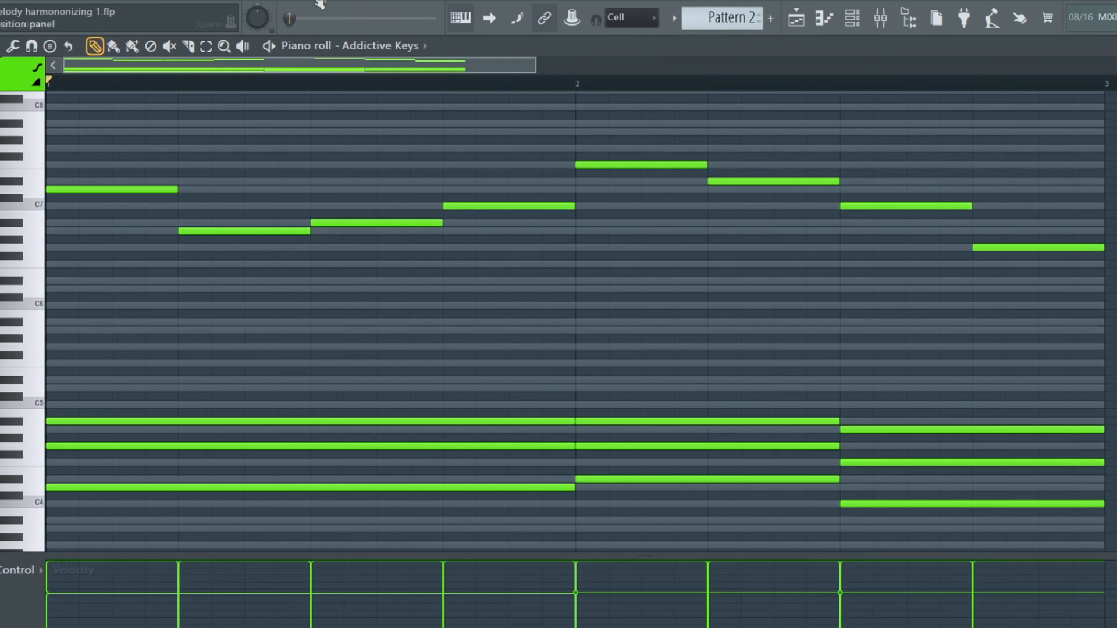
Step: Play Pattern 2 and examine its melody and the chords beneath it
key(space)
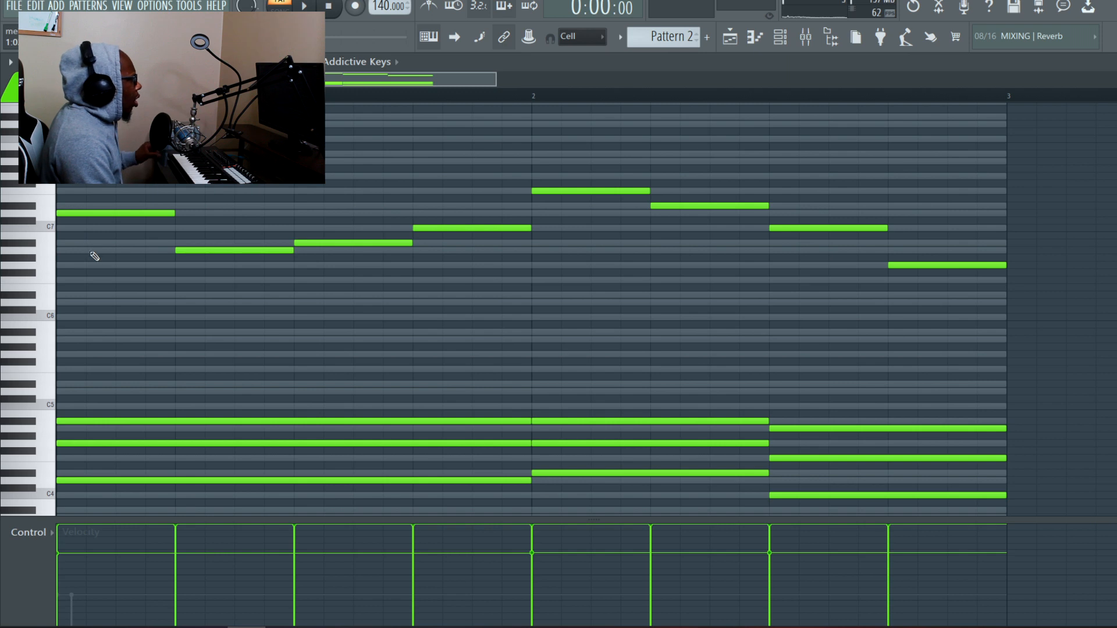
scroll(738, 444, down, 2)
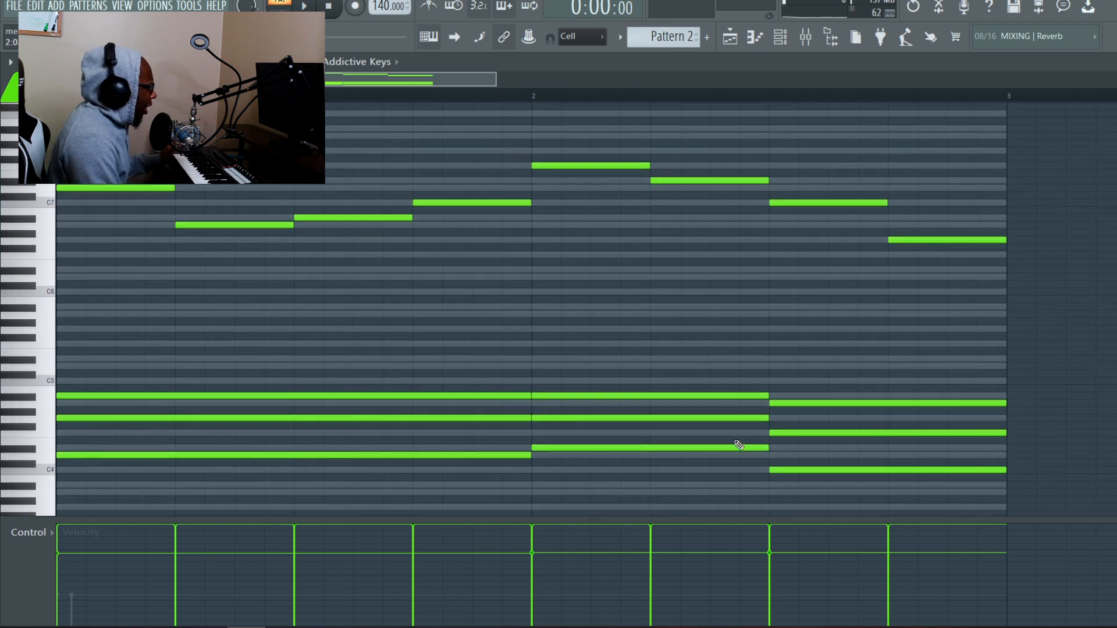
scroll(464, 382, up, 3)
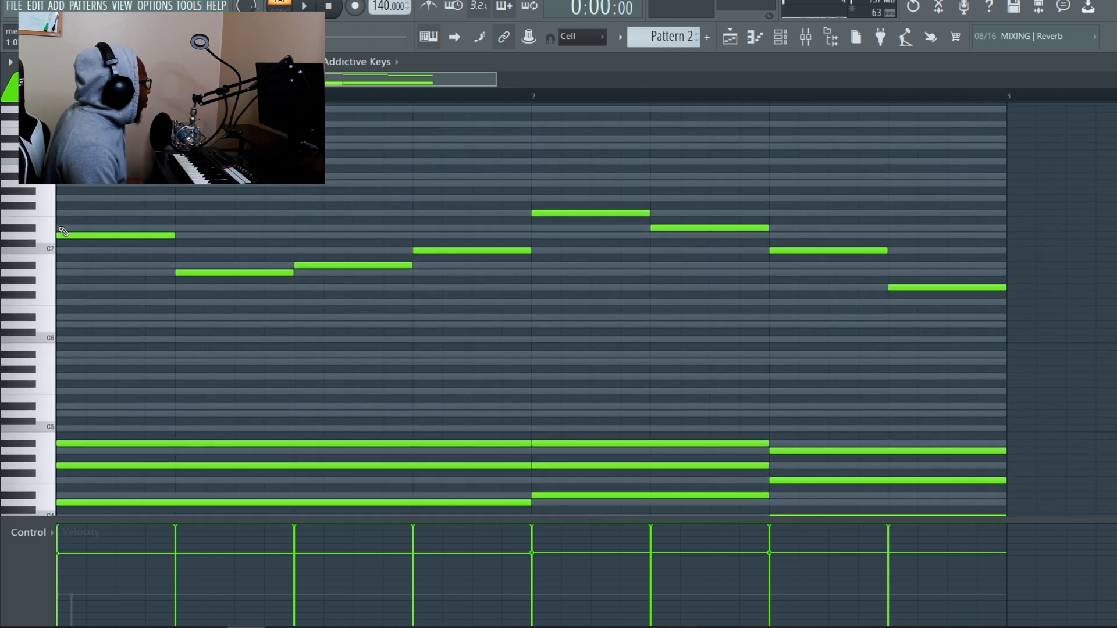
Step: Harmonize bar 1's melody in thirds by adding F7, C7, D7 and D#7 above its four notes
right_click(59, 214)
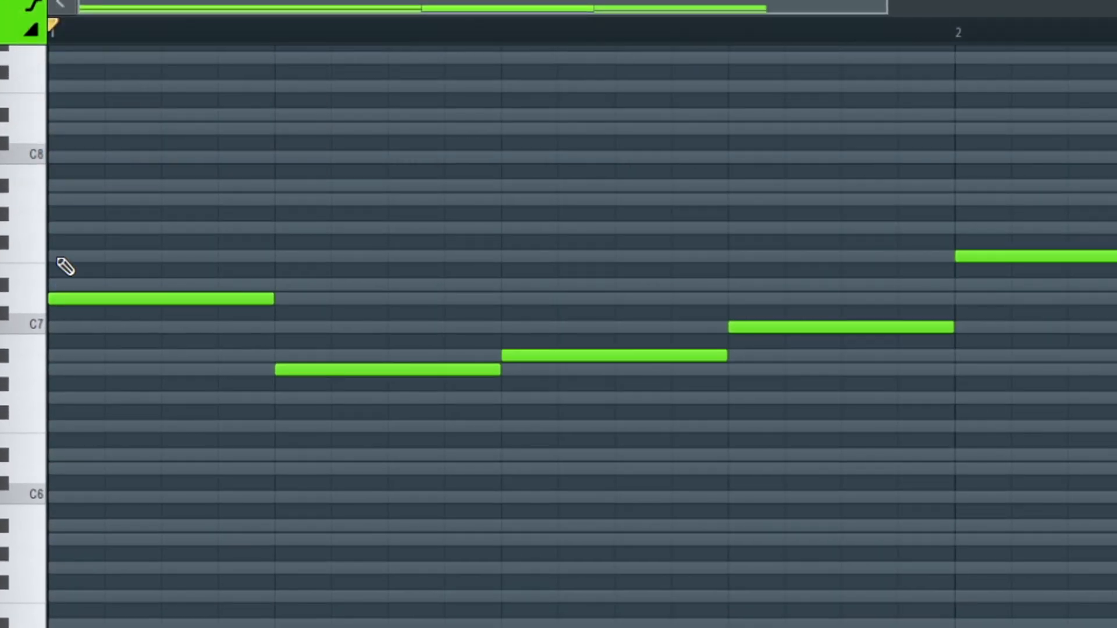
click(55, 256)
click(283, 284)
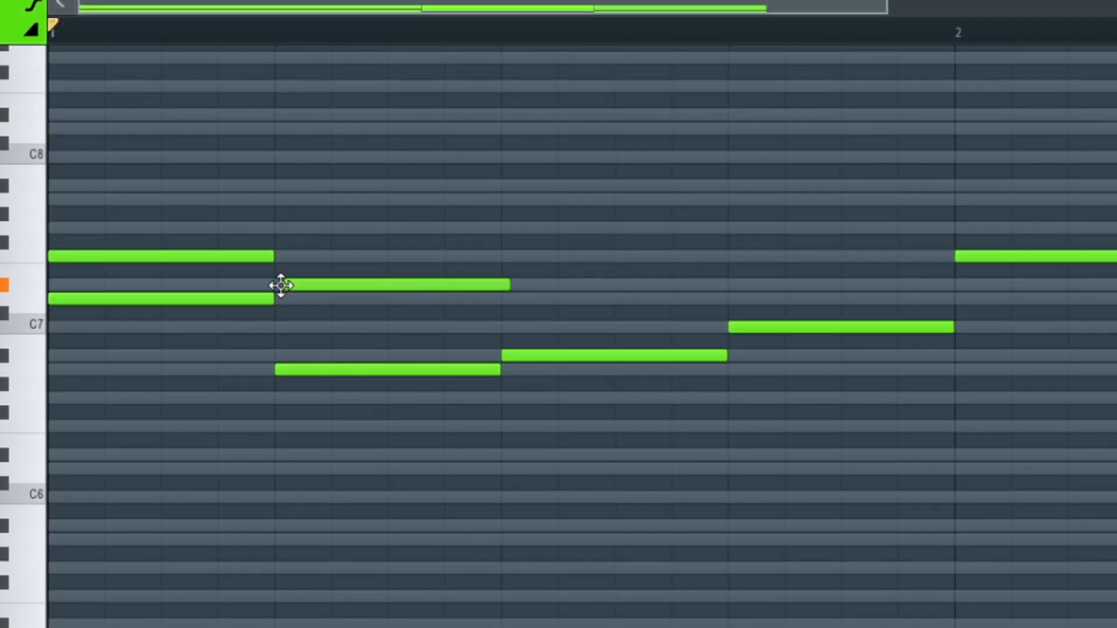
click(285, 241)
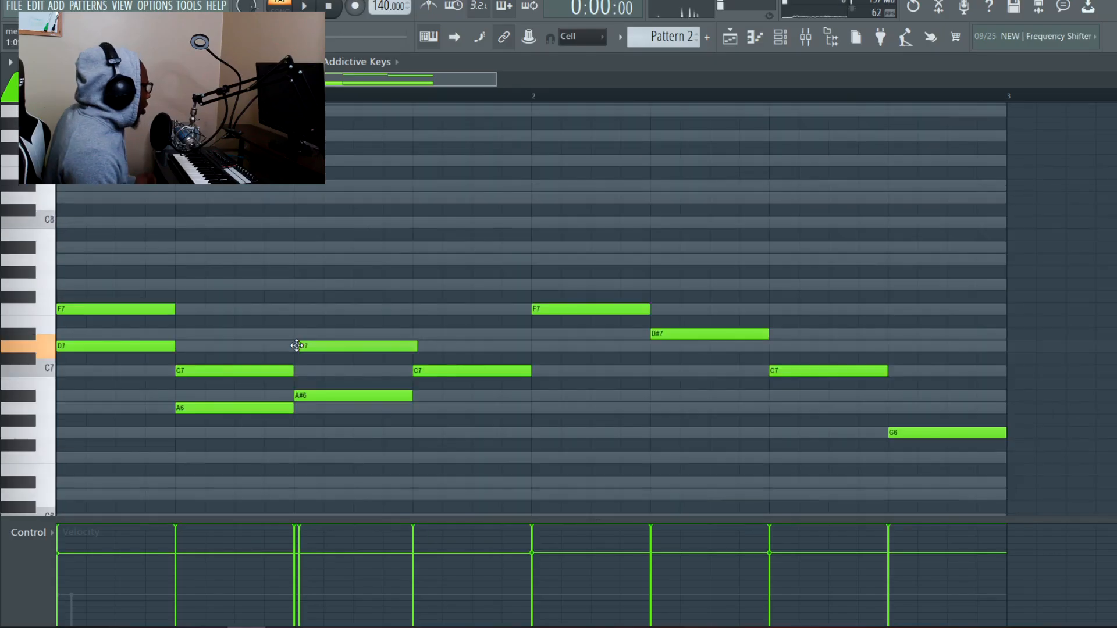
click(416, 334)
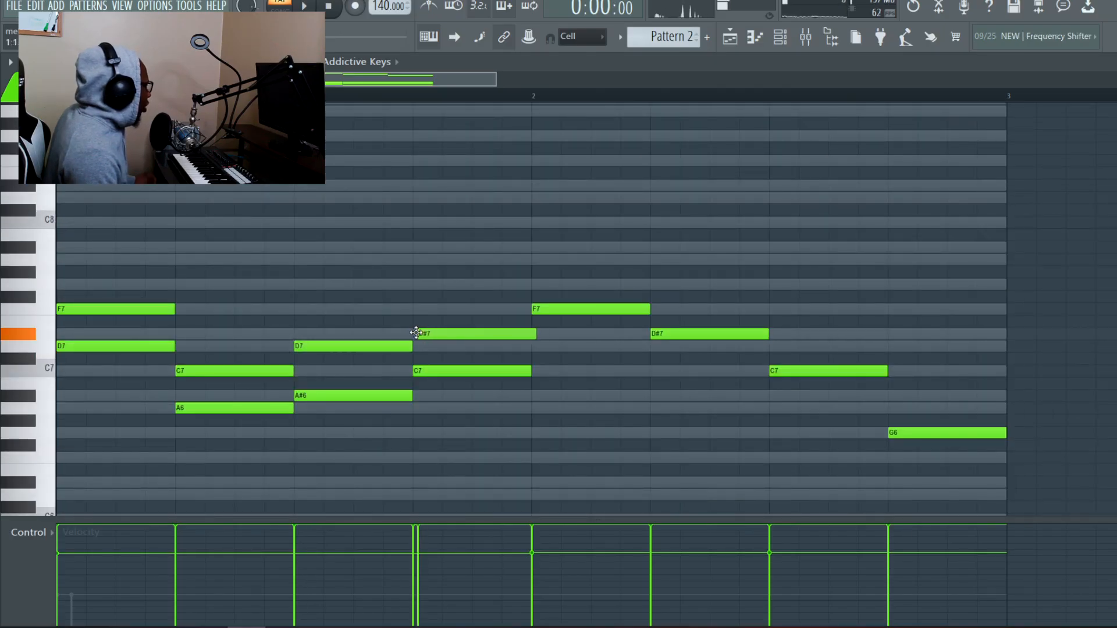
Step: Add A7, G7, D#7 and A#6 above bar 2's four melody notes, and play the pattern
click(536, 260)
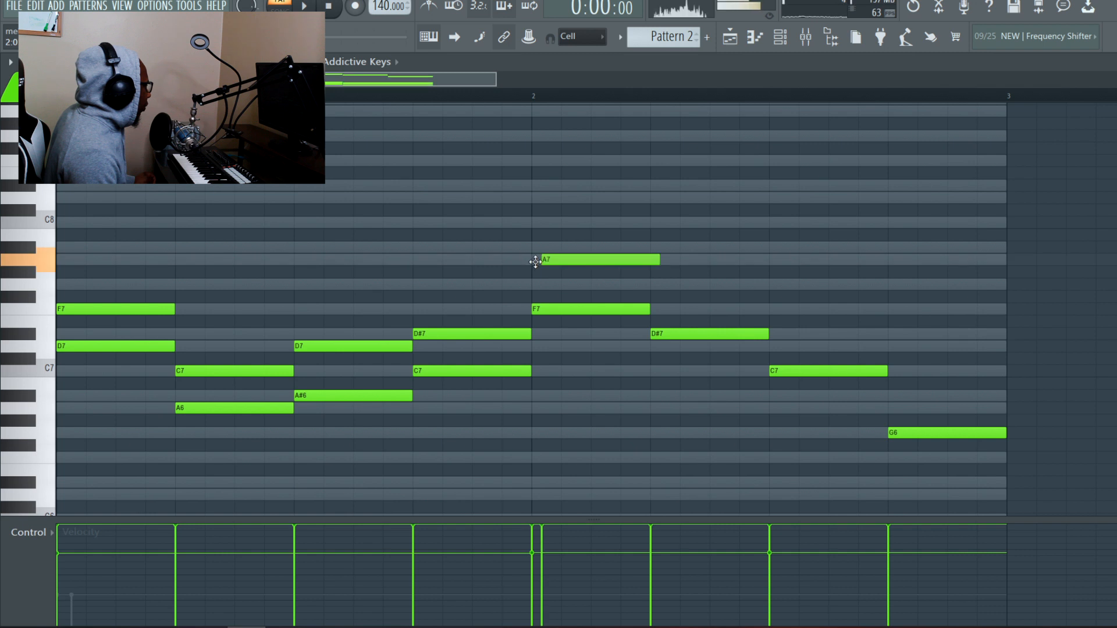
drag(587, 274, 582, 263)
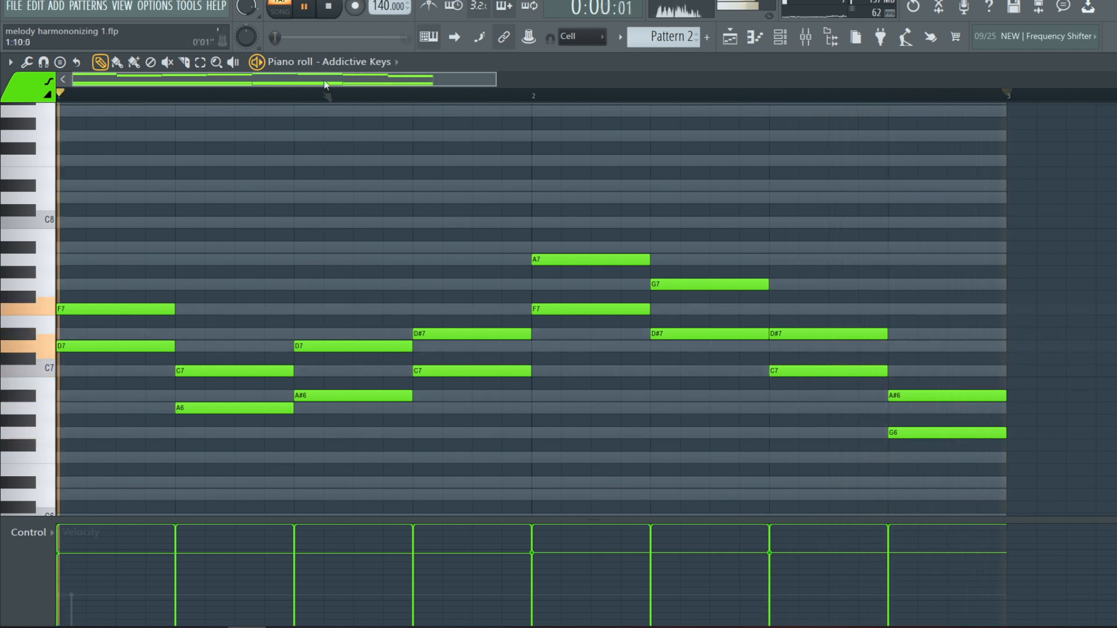
click(331, 6)
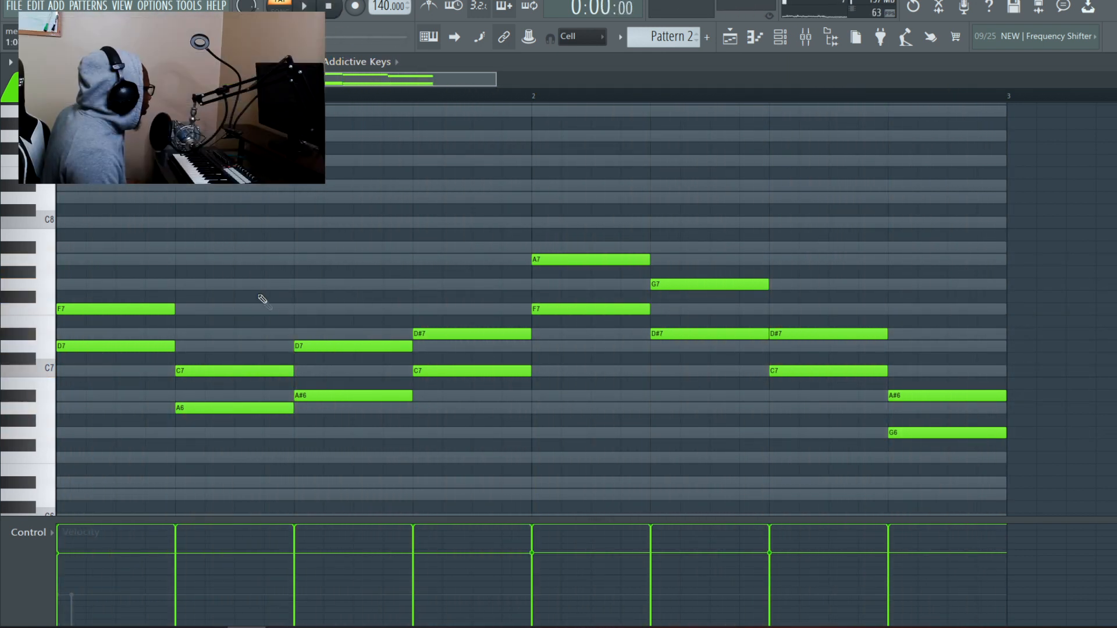
Step: Delete the harmony notes above bar 1's A6 and A#6 and above bar 2's D#7 and C7
right_click(338, 346)
right_click(279, 371)
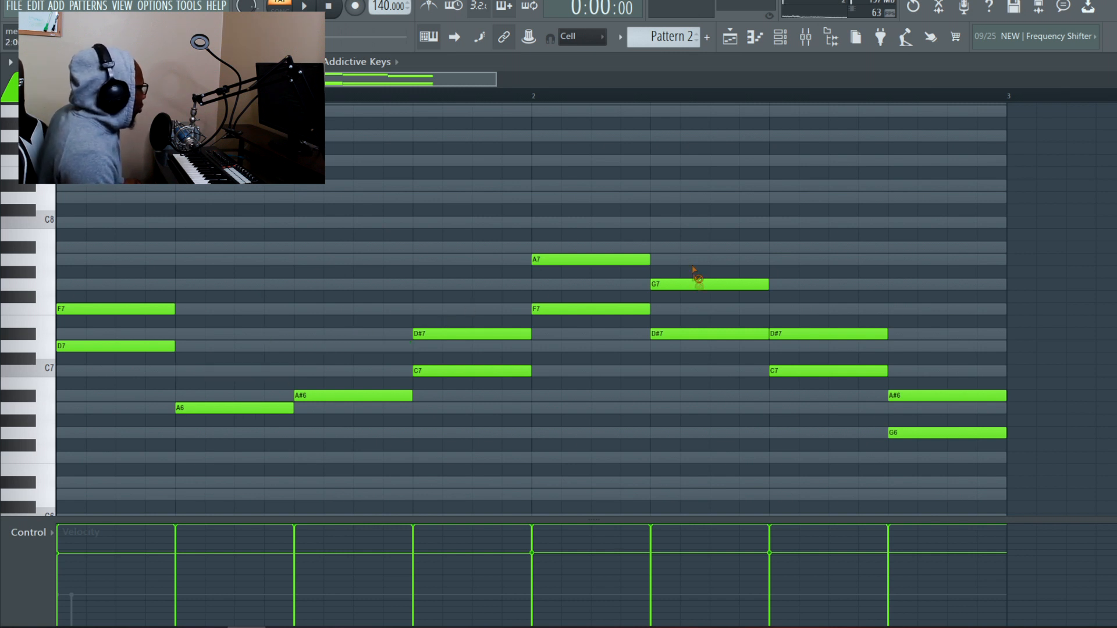
right_click(721, 284)
right_click(832, 334)
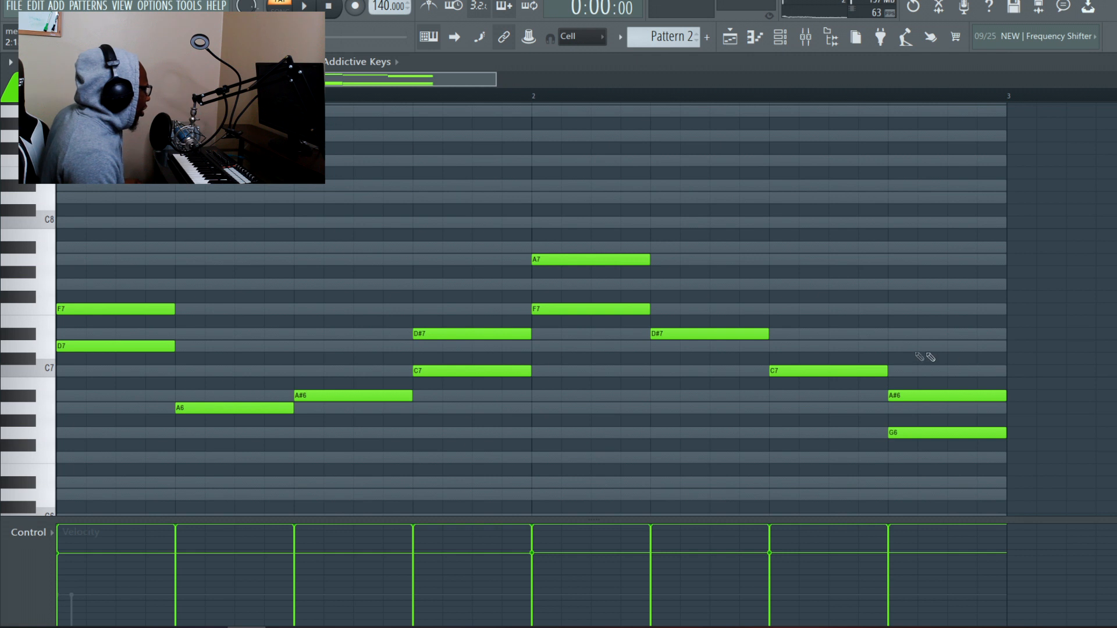
Step: Play the thinned-out harmony and put a D#7 back above bar 2's C7
click(305, 7)
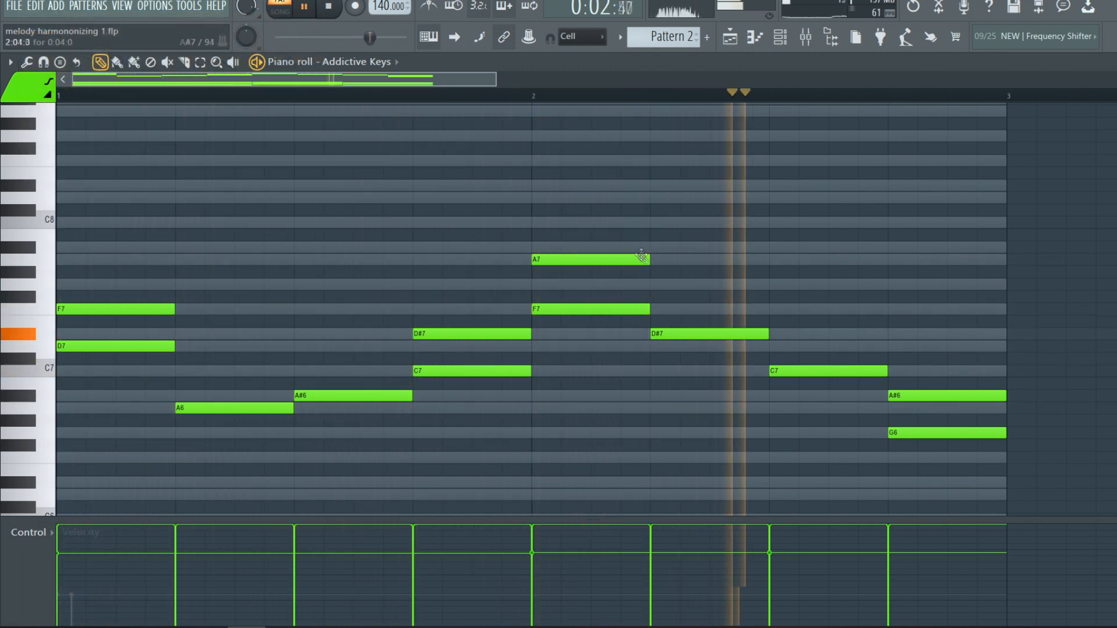
click(770, 334)
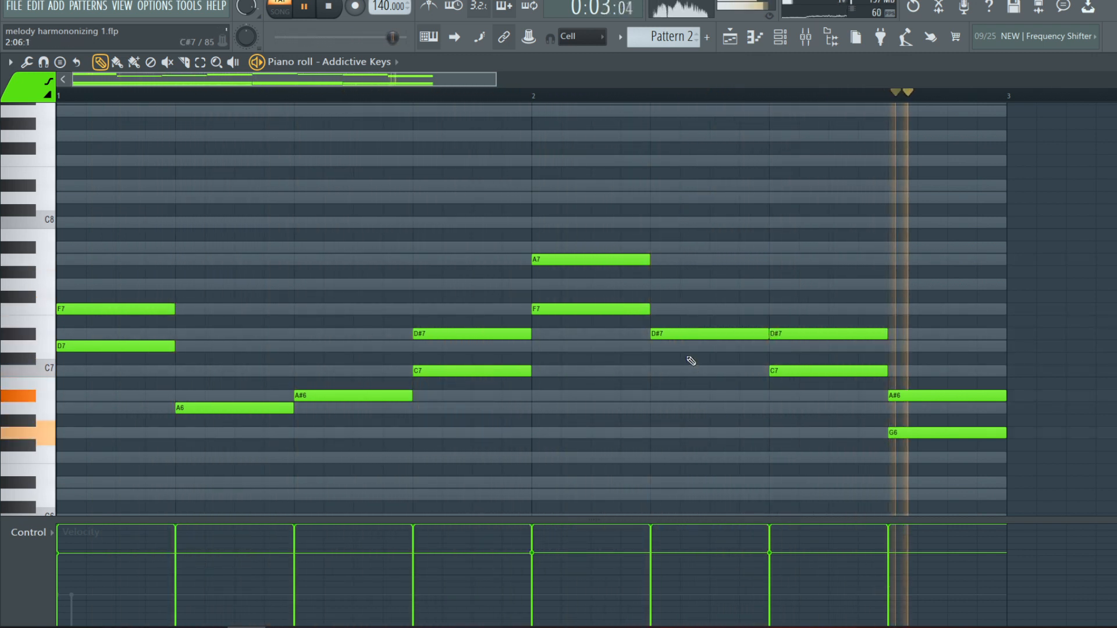
key(space)
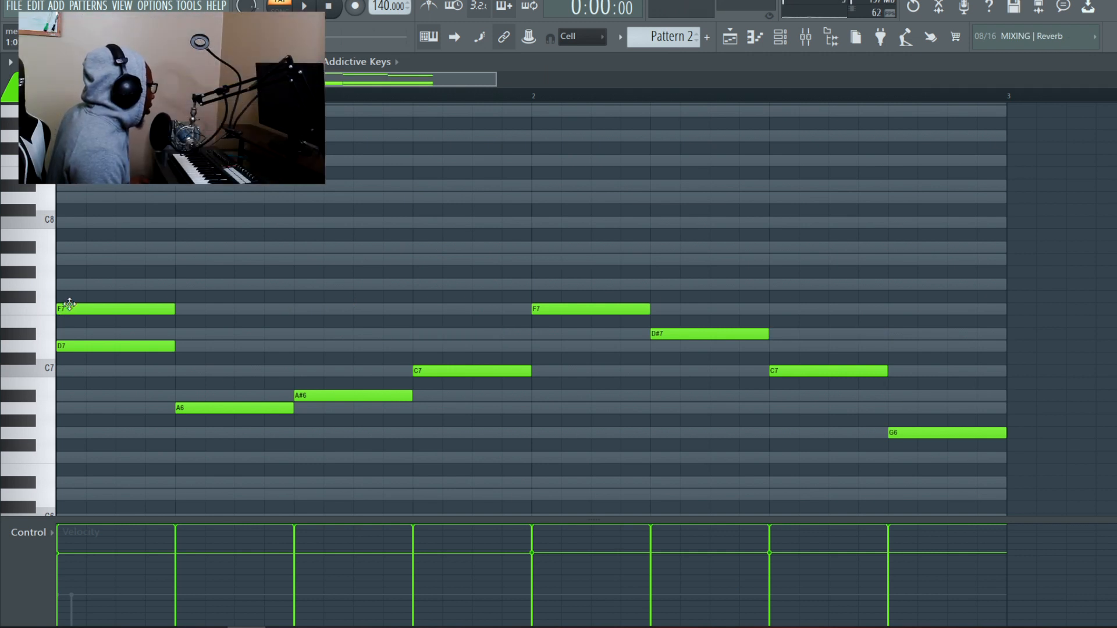
Step: Try F7, G7 and A7 as alternative harmony notes above the first D7 of bar 1
right_click(78, 311)
click(67, 309)
right_click(68, 308)
click(70, 283)
click(69, 256)
right_click(90, 285)
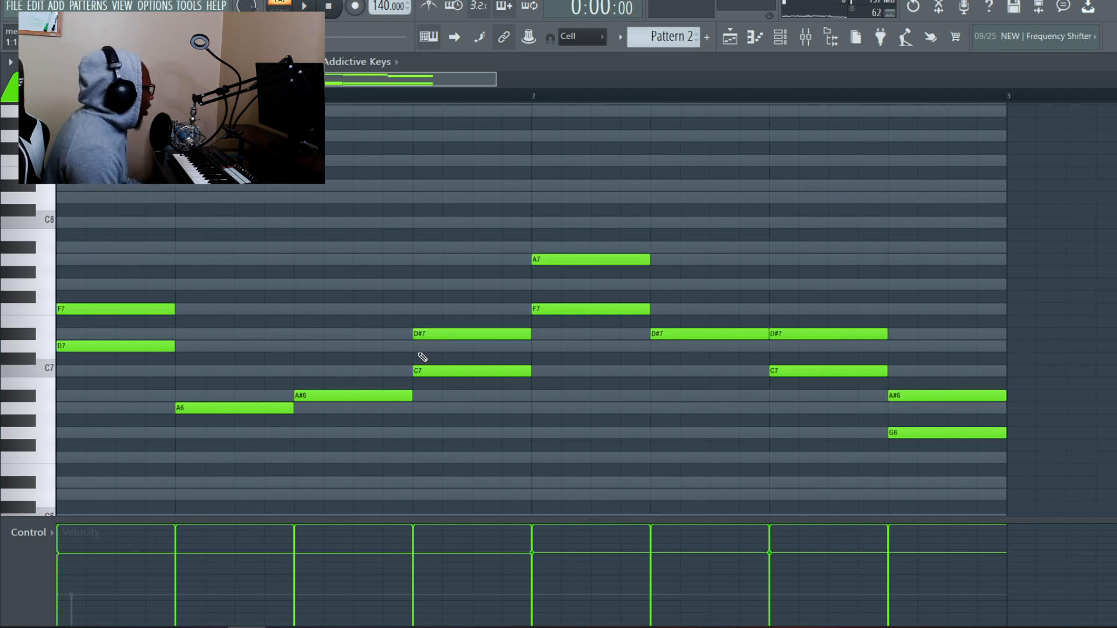
Step: Replace the harmony above bar 1's C7 with G7 and above bar 2's G6 with D7, and play the pattern
drag(419, 286, 414, 287)
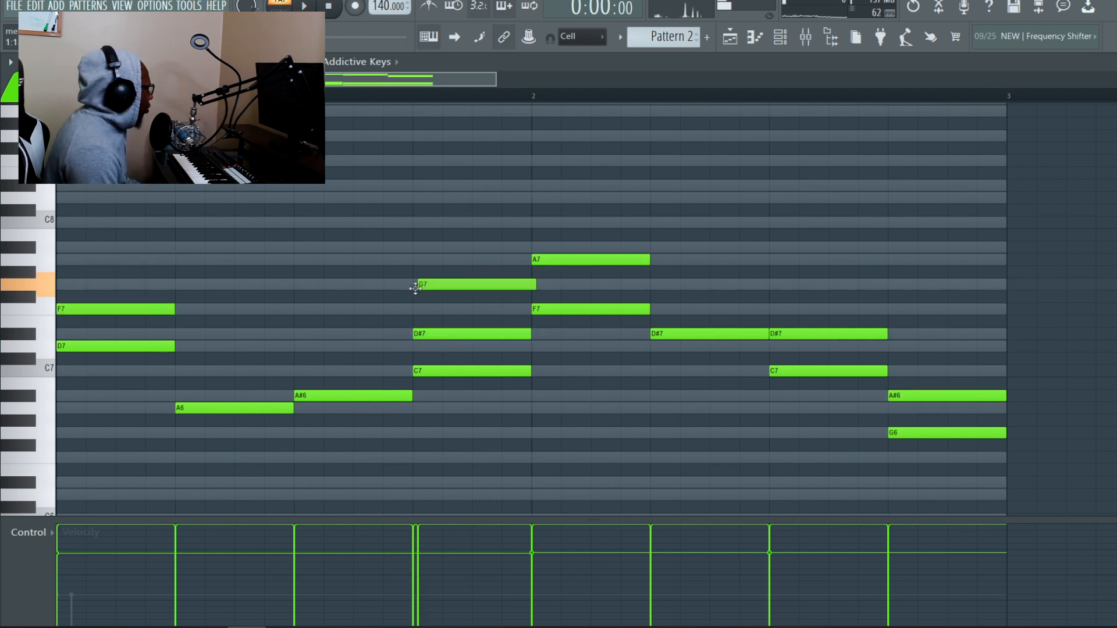
drag(414, 286, 410, 286)
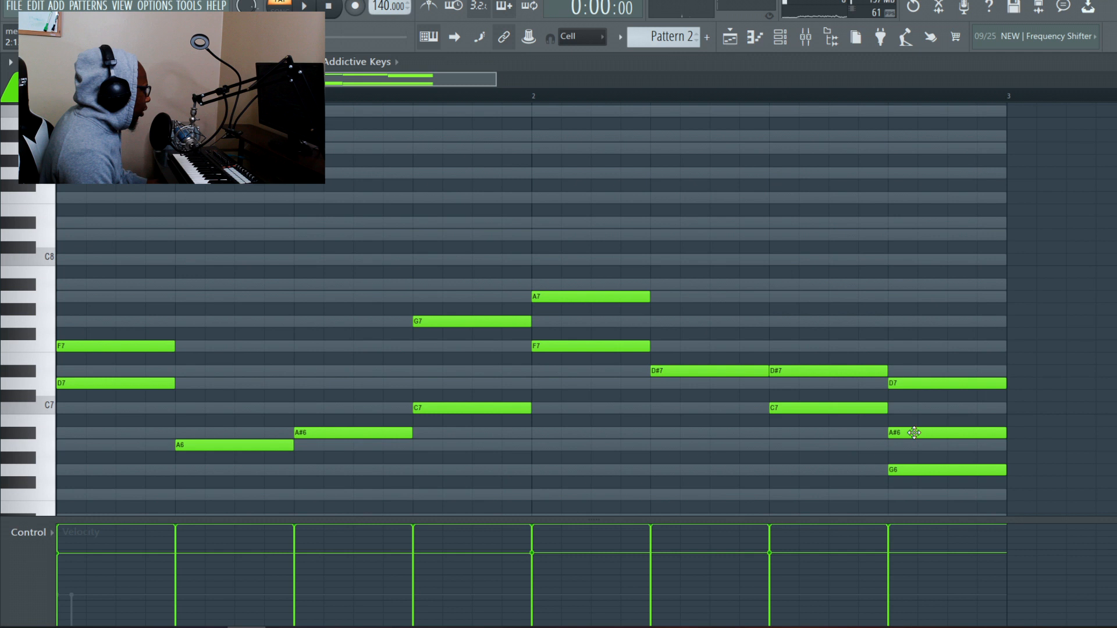
right_click(909, 434)
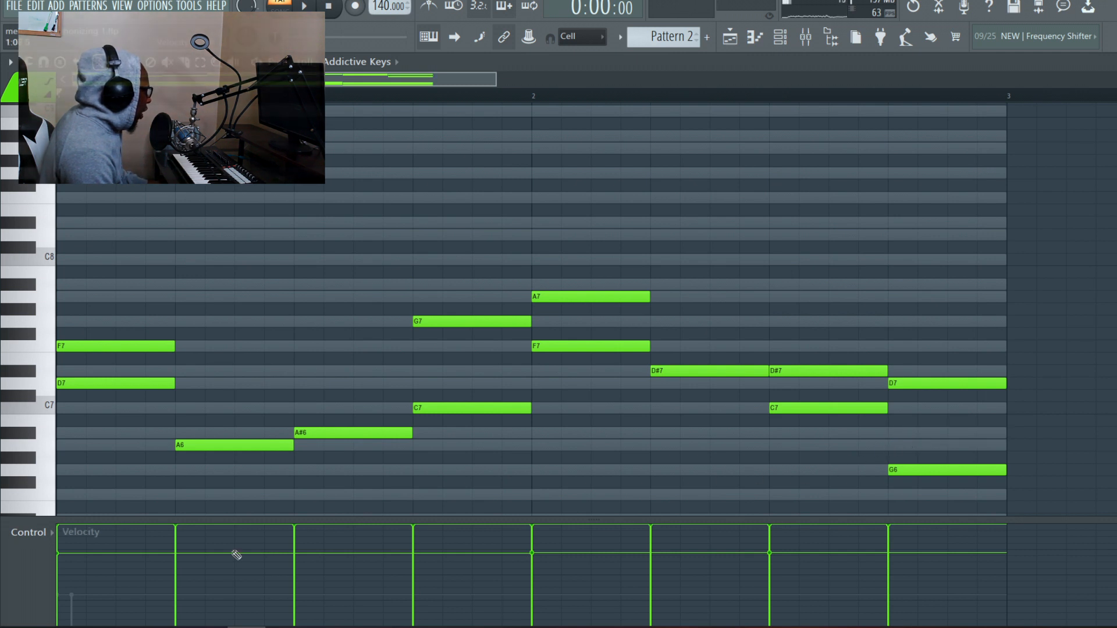
key(space)
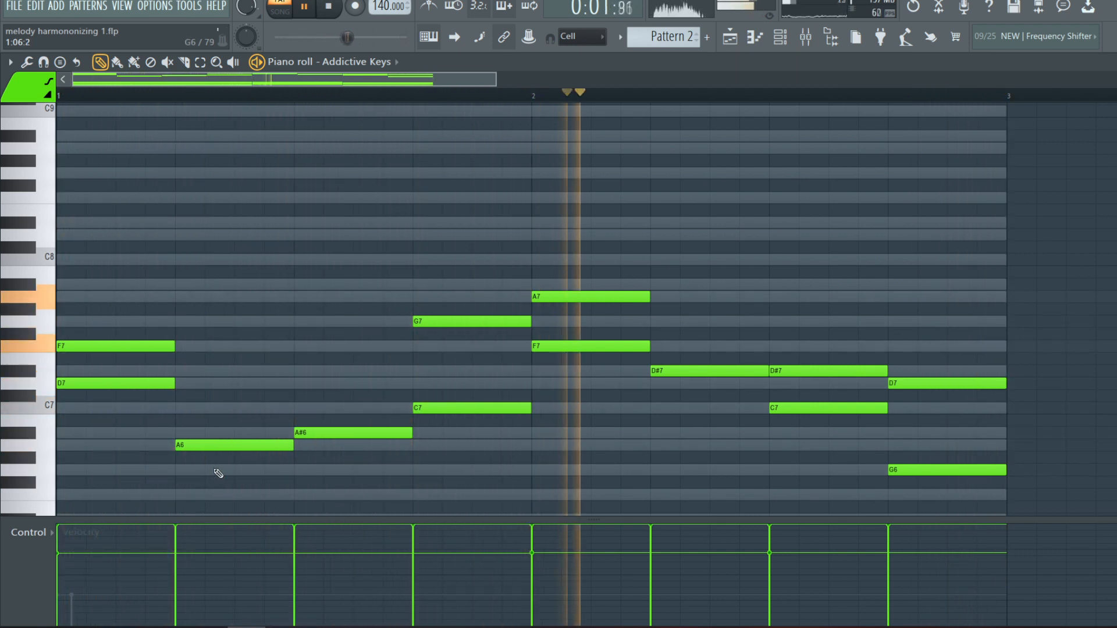
key(space)
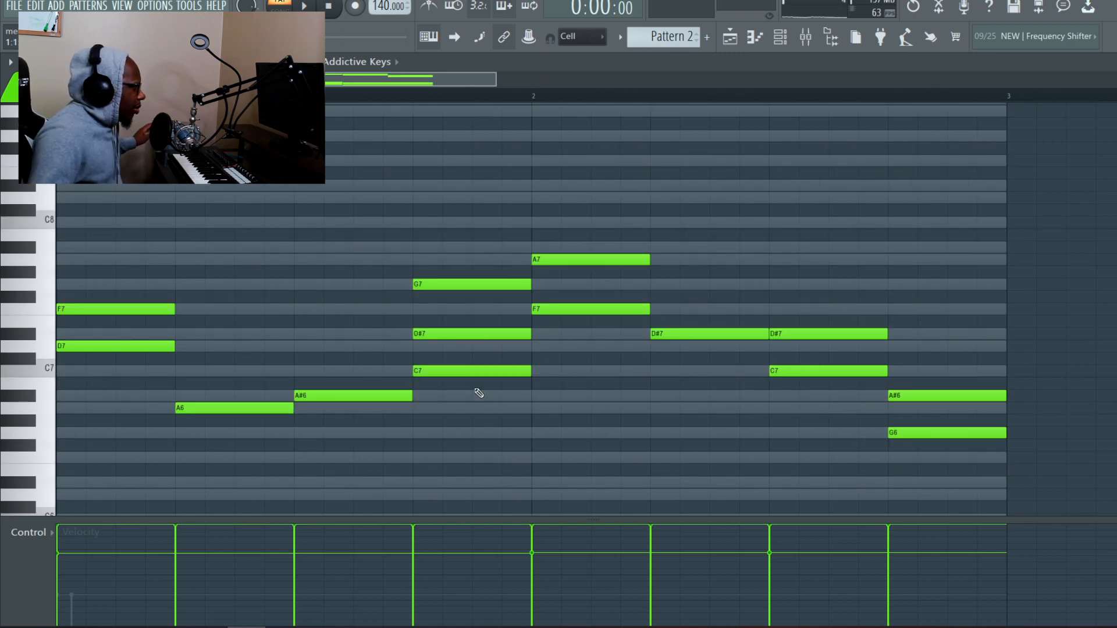
scroll(488, 358, down, 12)
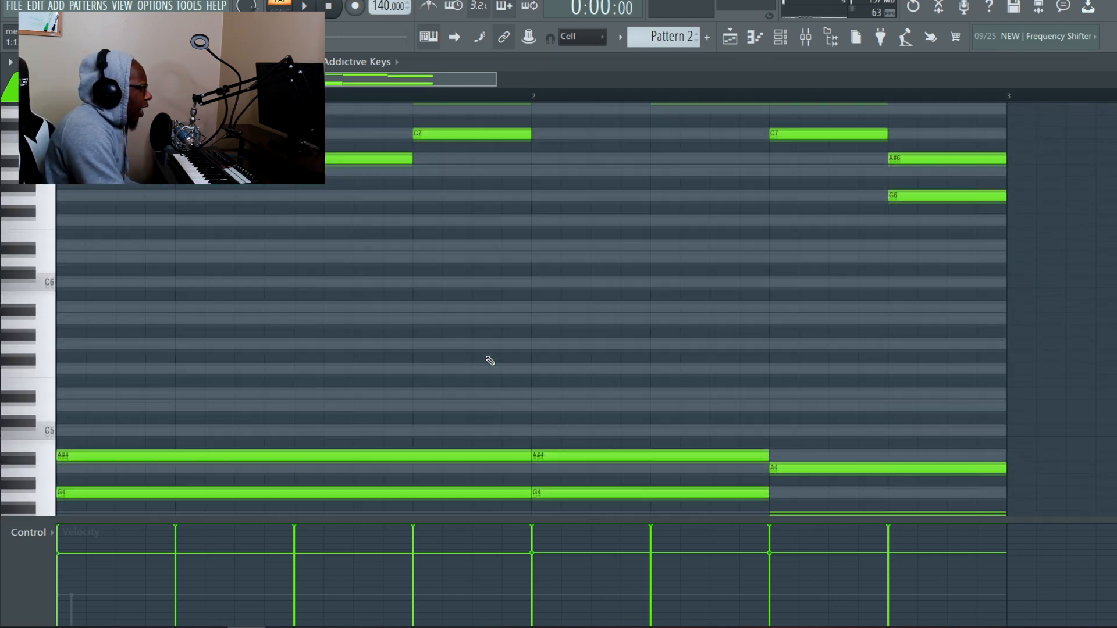
Step: Compare the chord tones with the melody, and lower bar 1's harmony notes F7 and G7 by one octave
scroll(489, 353, up, 12)
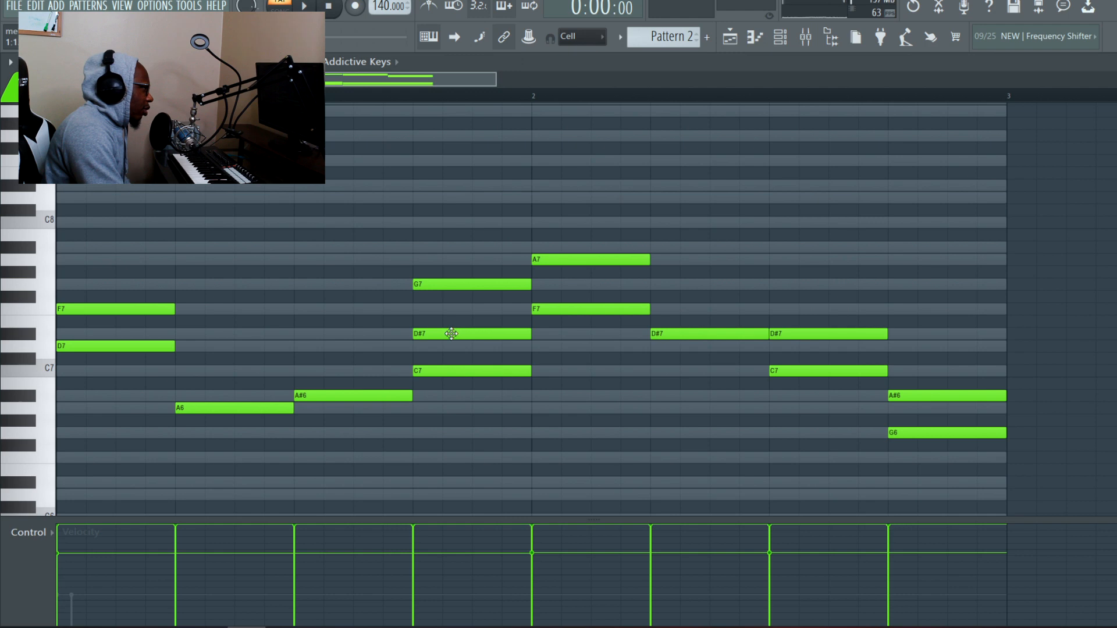
scroll(451, 334, down, 12)
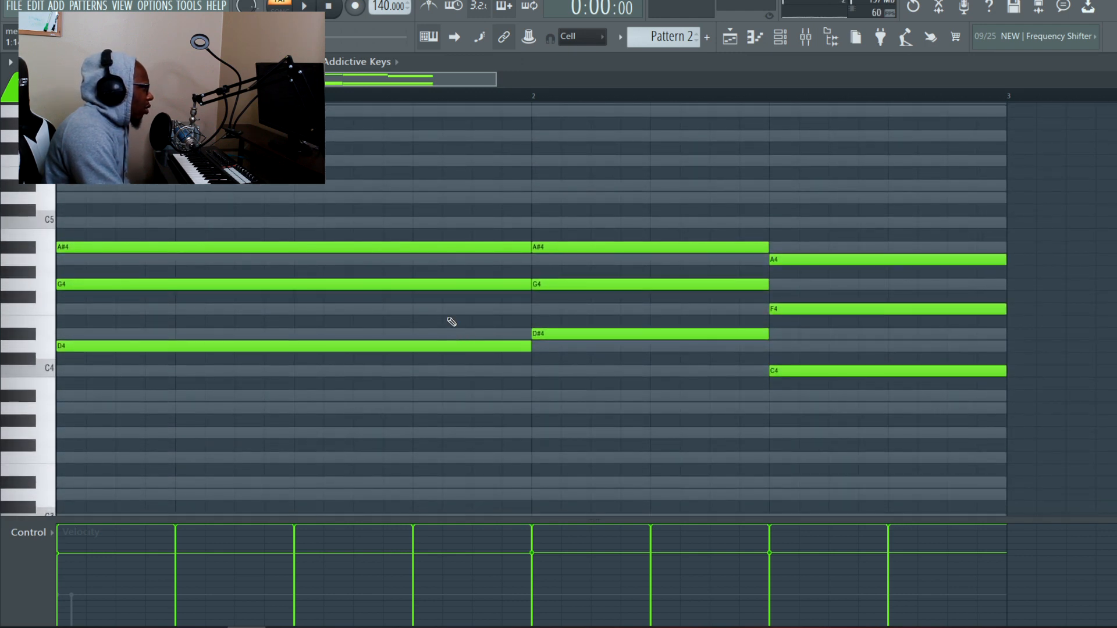
scroll(449, 283, up, 10)
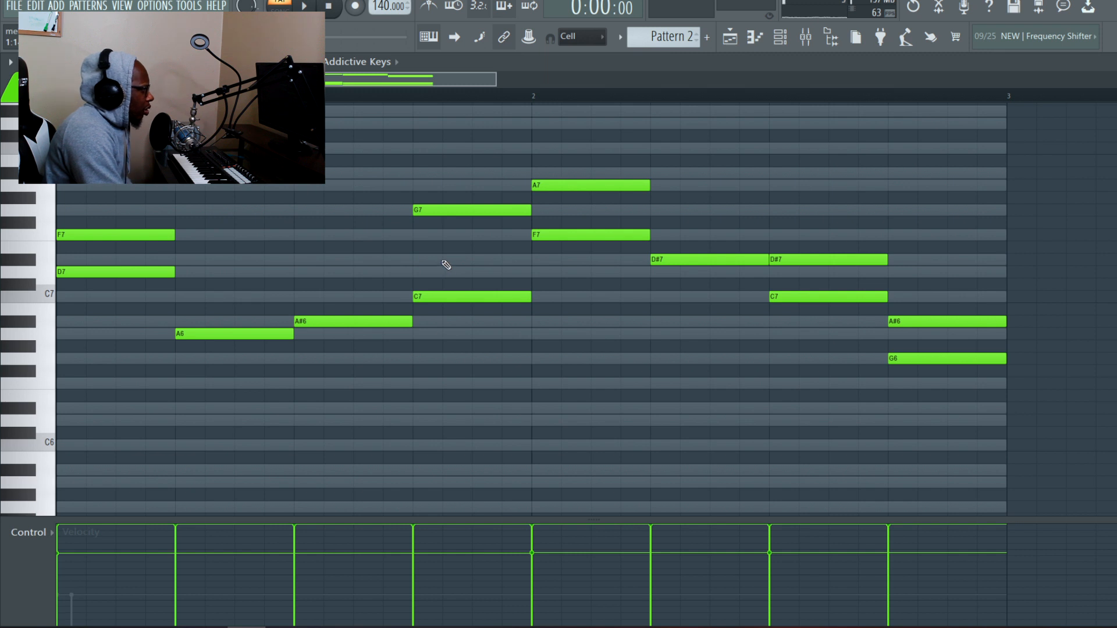
scroll(448, 255, up, 4)
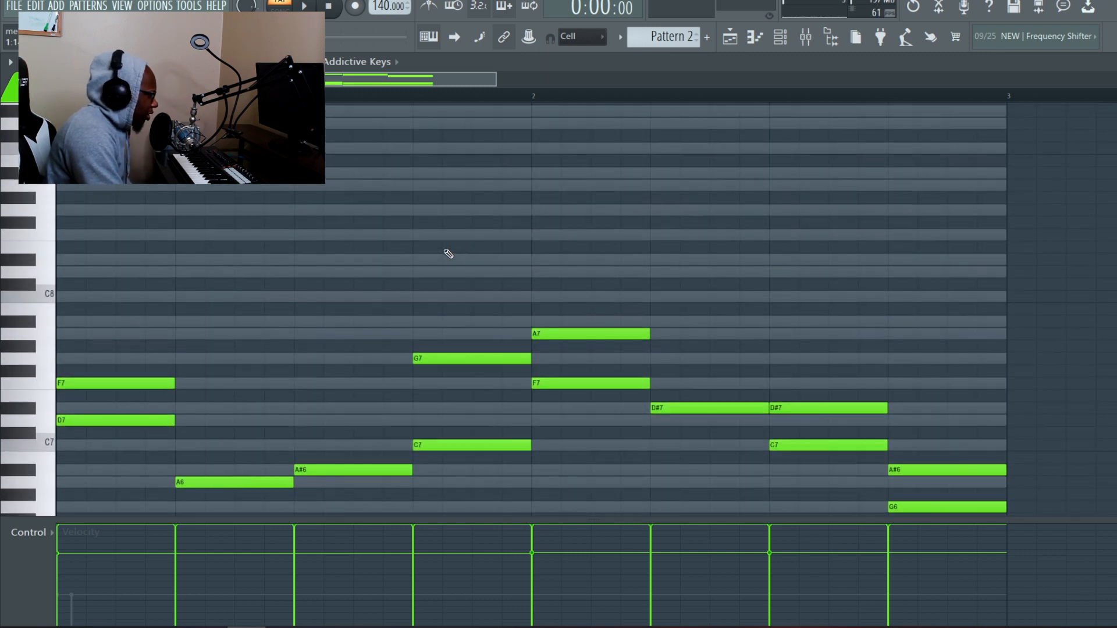
scroll(691, 358, down, 1)
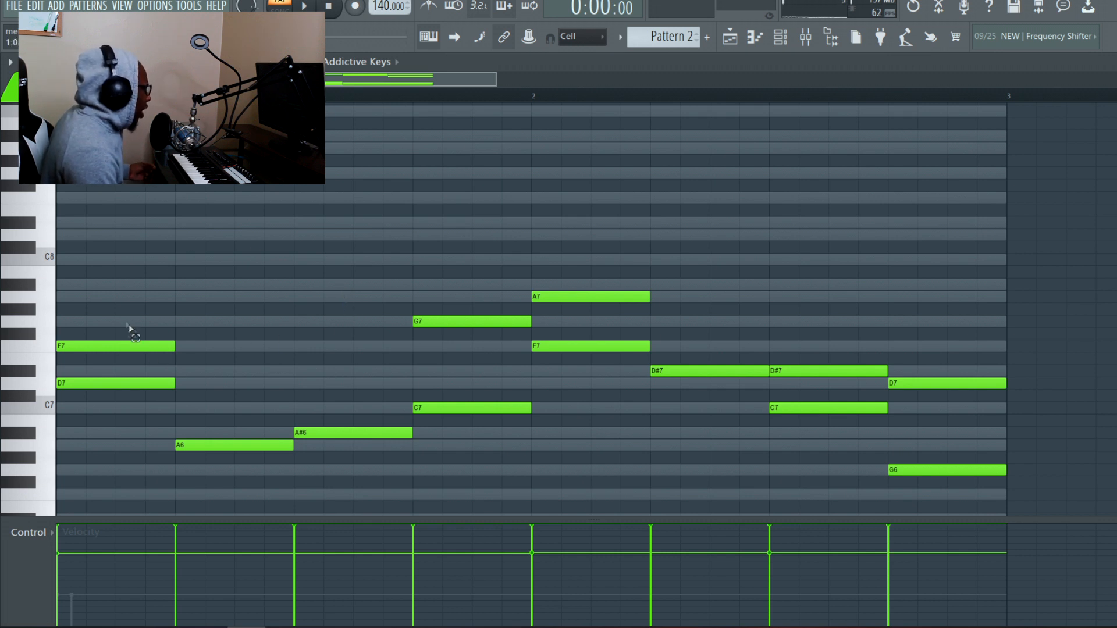
drag(112, 229, 178, 352)
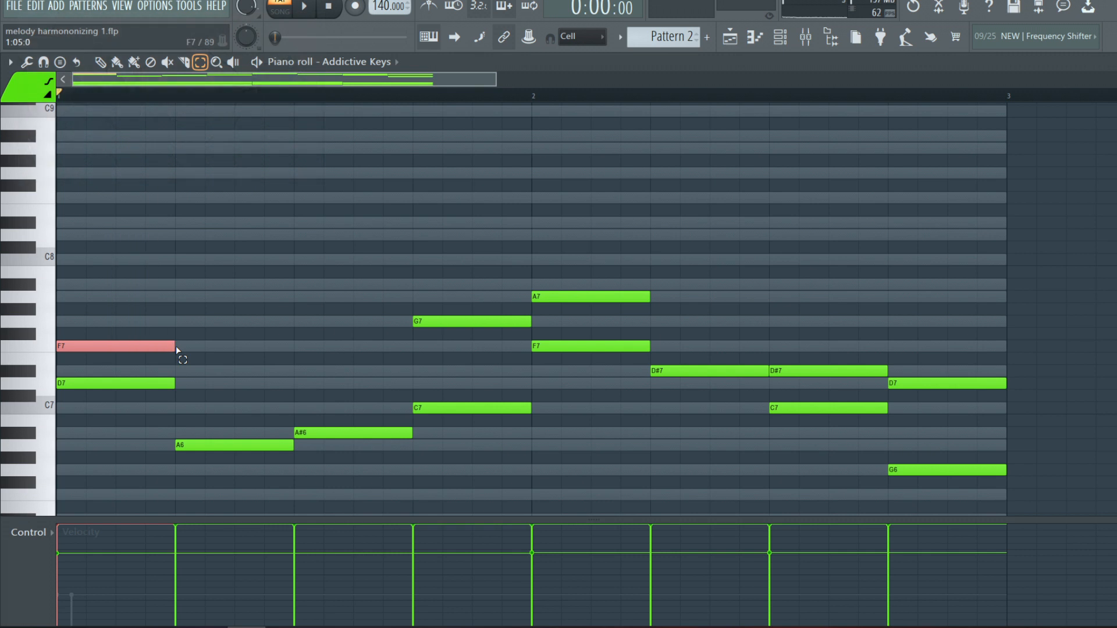
key(ctrl+Down)
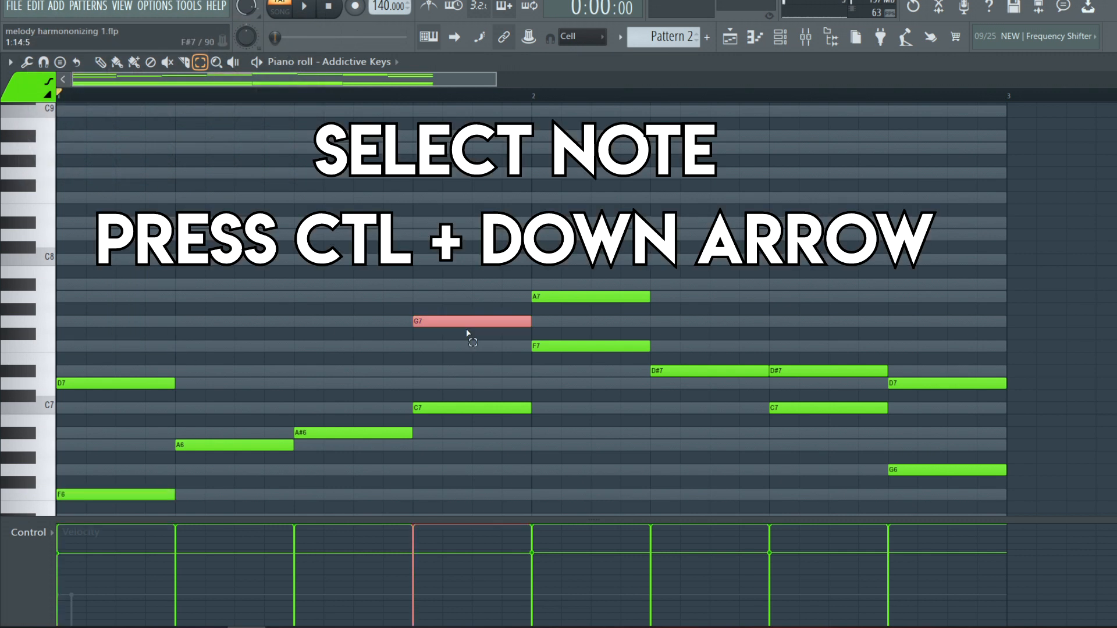
click(474, 321)
key(ctrl+Down)
Step: Lower bar 2's harmony notes to A6, D#6 and D6, one octave down, and play the pattern
scroll(399, 327, down, 8)
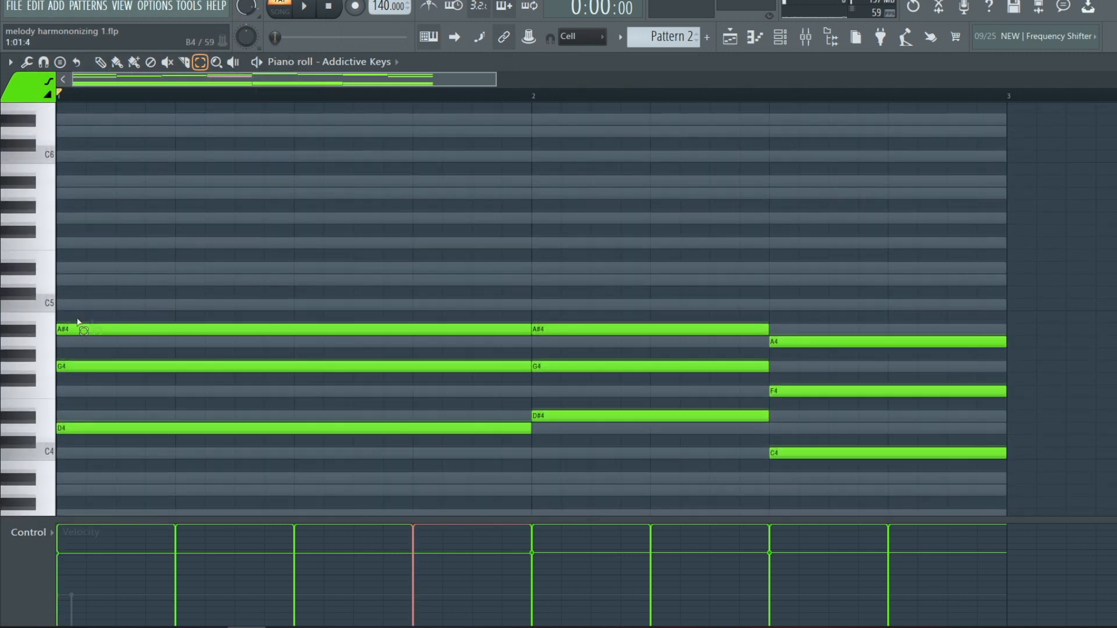
scroll(277, 254, up, 5)
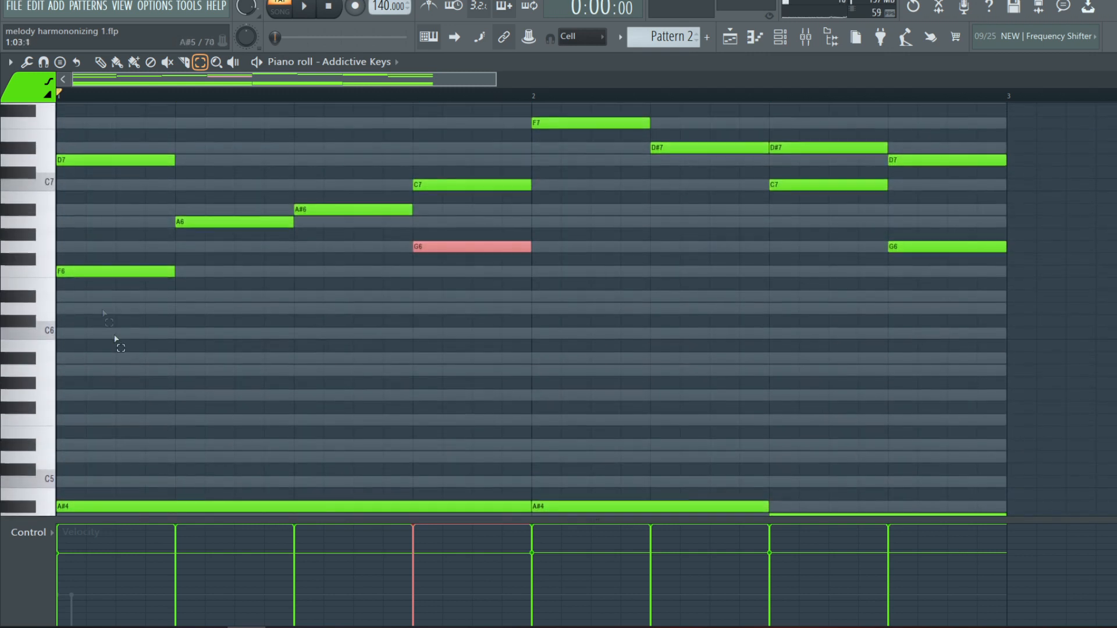
scroll(303, 326, up, 4)
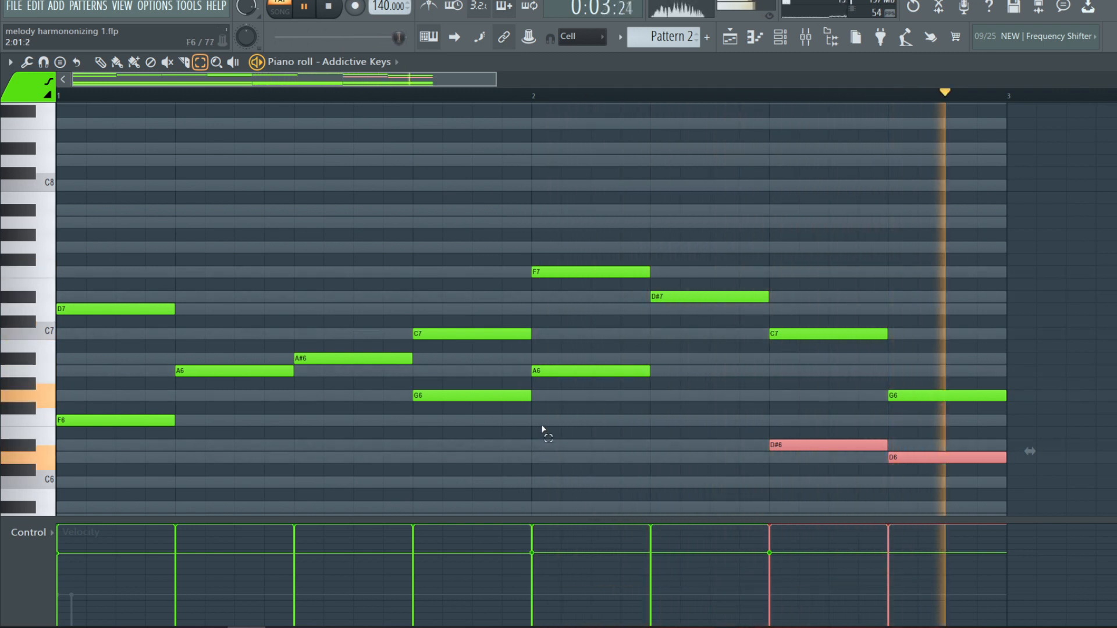
key(space)
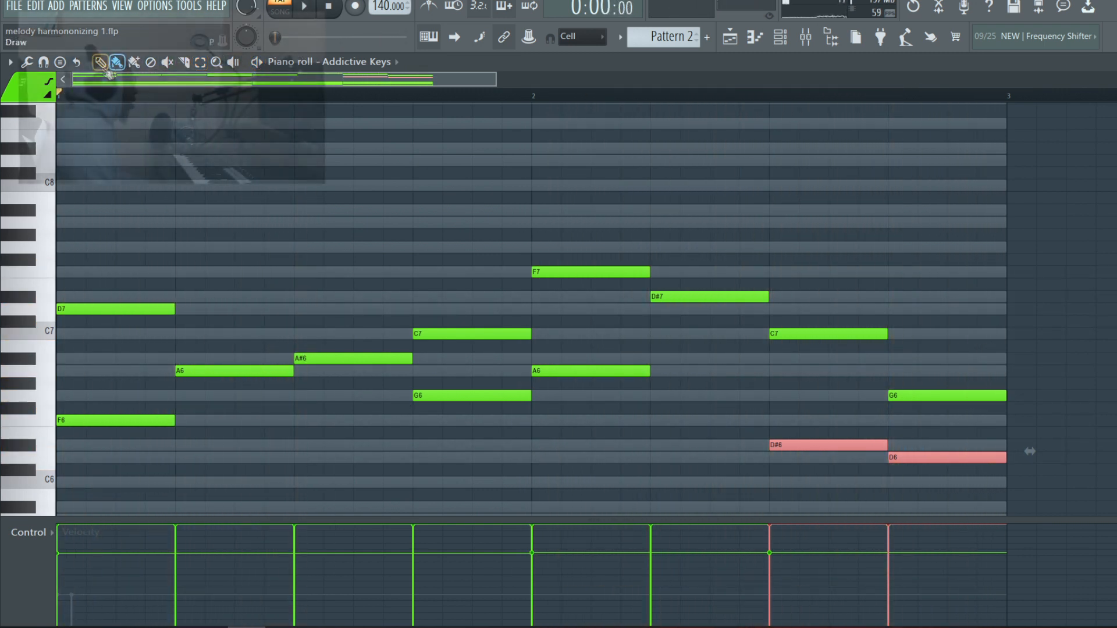
Step: Extend bar 1's F6 through the A#6 and bar 2's A6 through the D#7, and play the pattern
drag(173, 422, 316, 444)
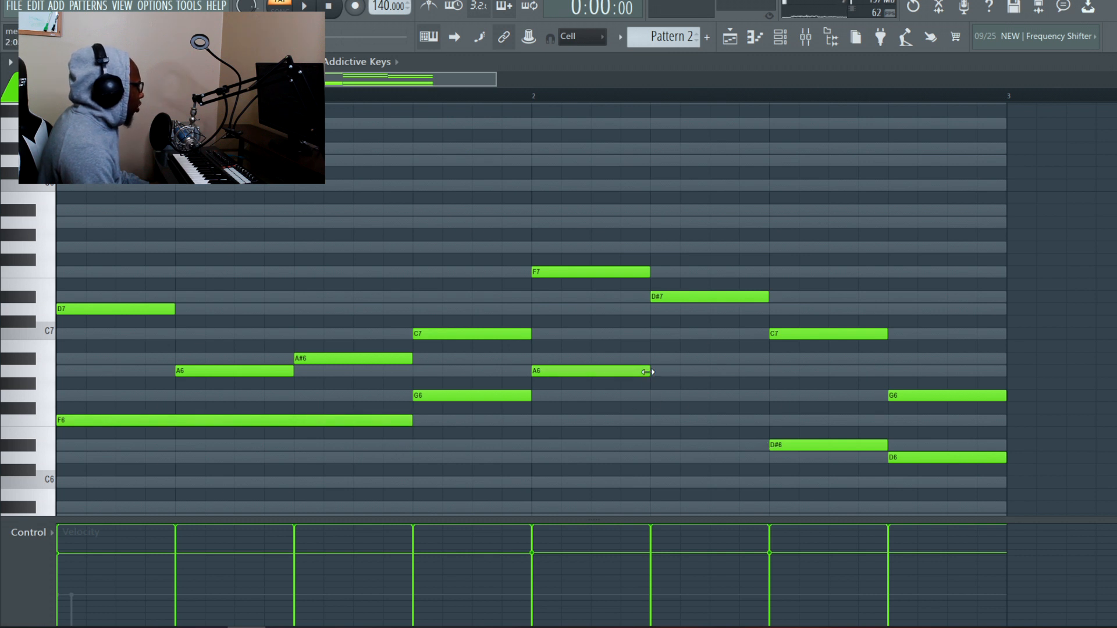
drag(647, 371, 774, 386)
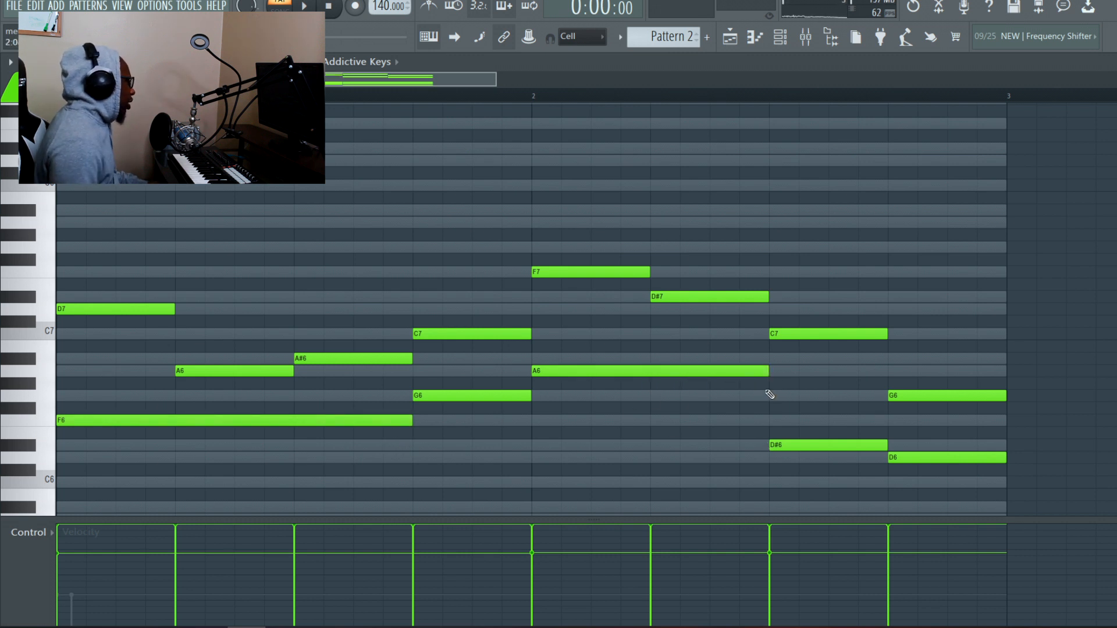
key(space)
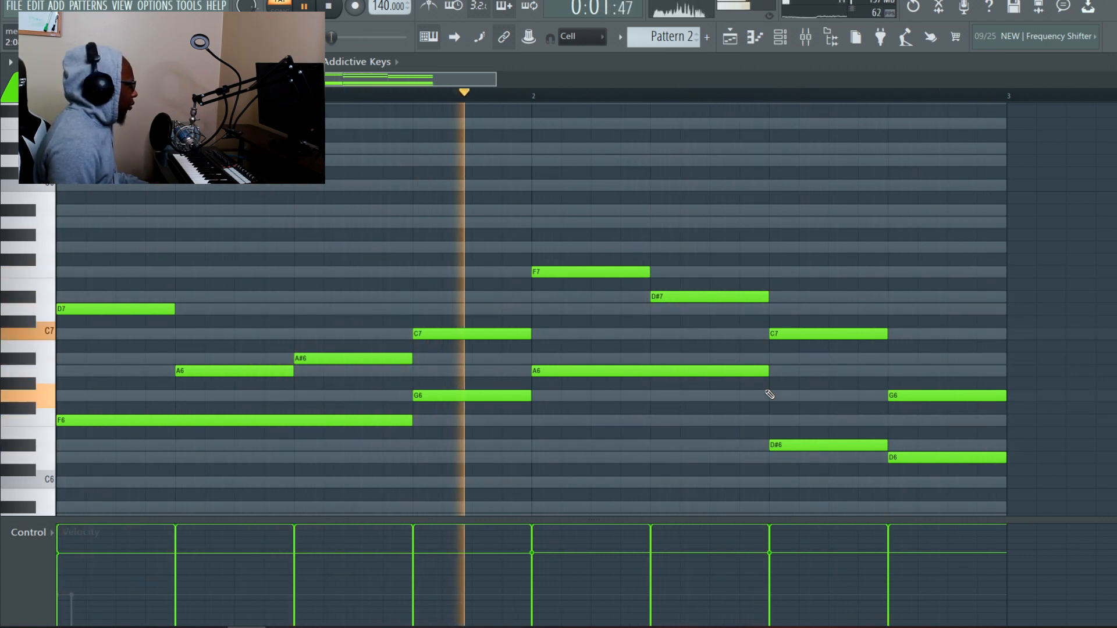
key(space)
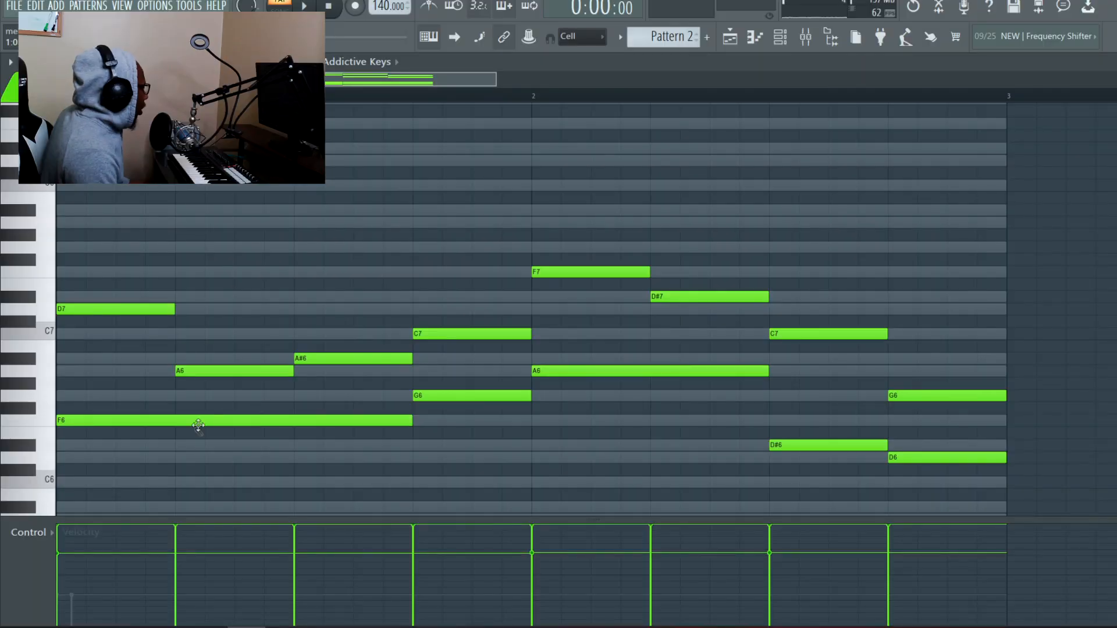
Step: Try starting the long F6 half a beat later, return it to the start of bar 1, and play the pattern
drag(195, 424, 255, 425)
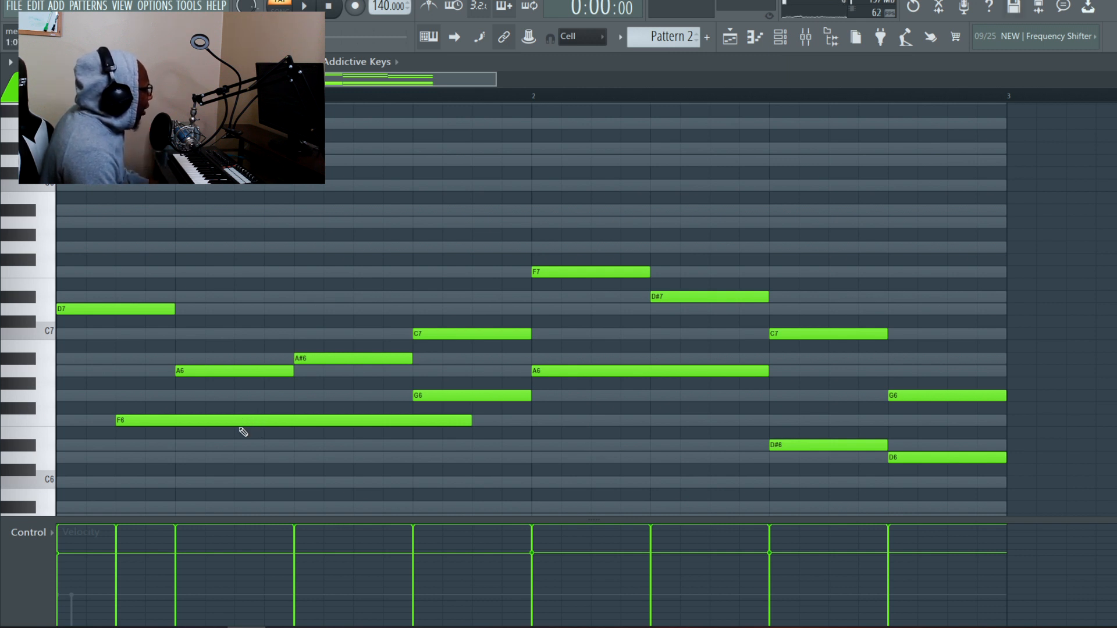
key(space)
key(space)
drag(238, 422, 149, 424)
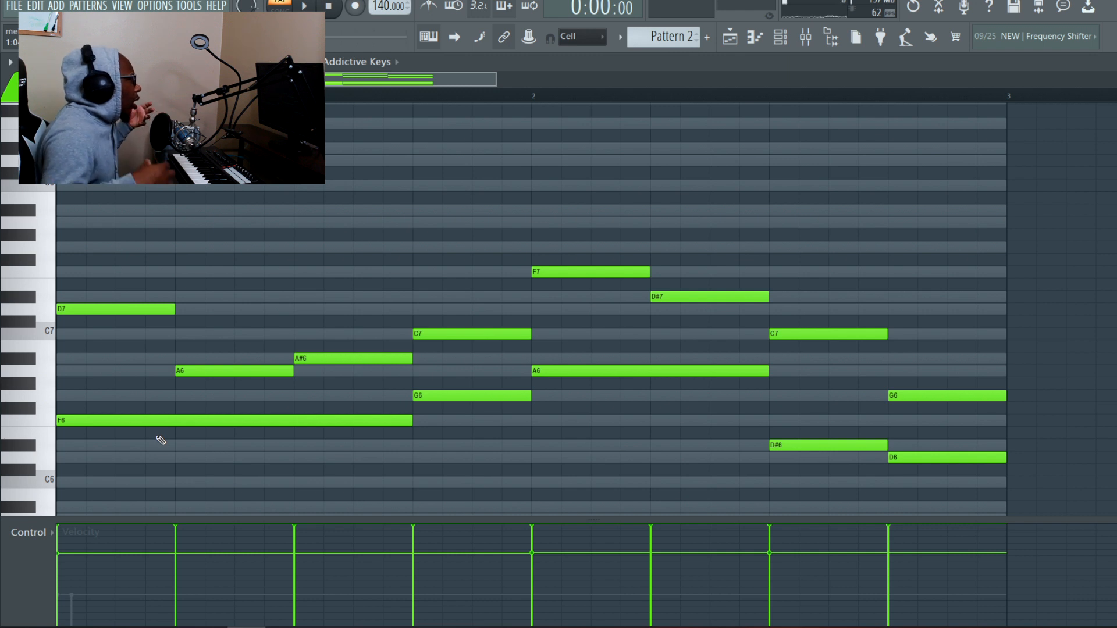
key(space)
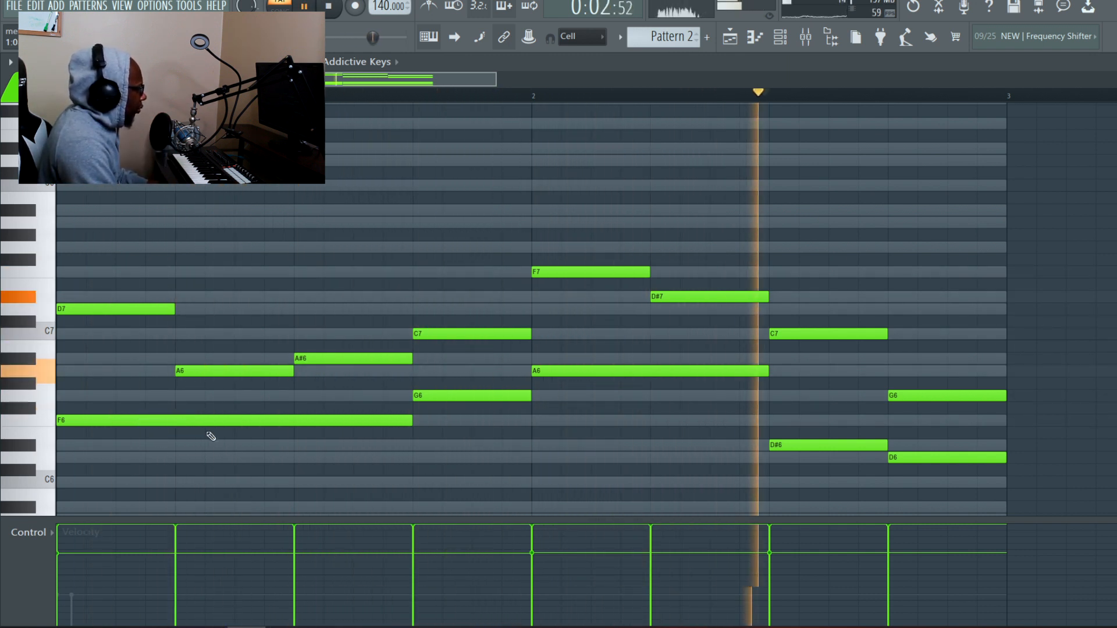
key(space)
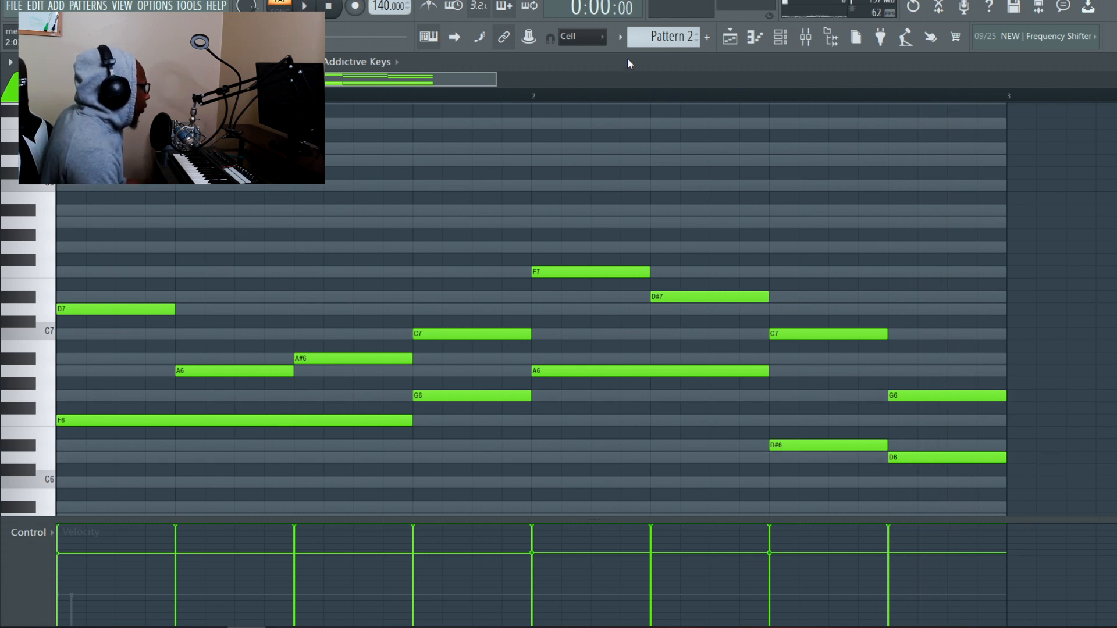
Step: Switch to Pattern 3, look over its chords and melody, and play it
click(696, 35)
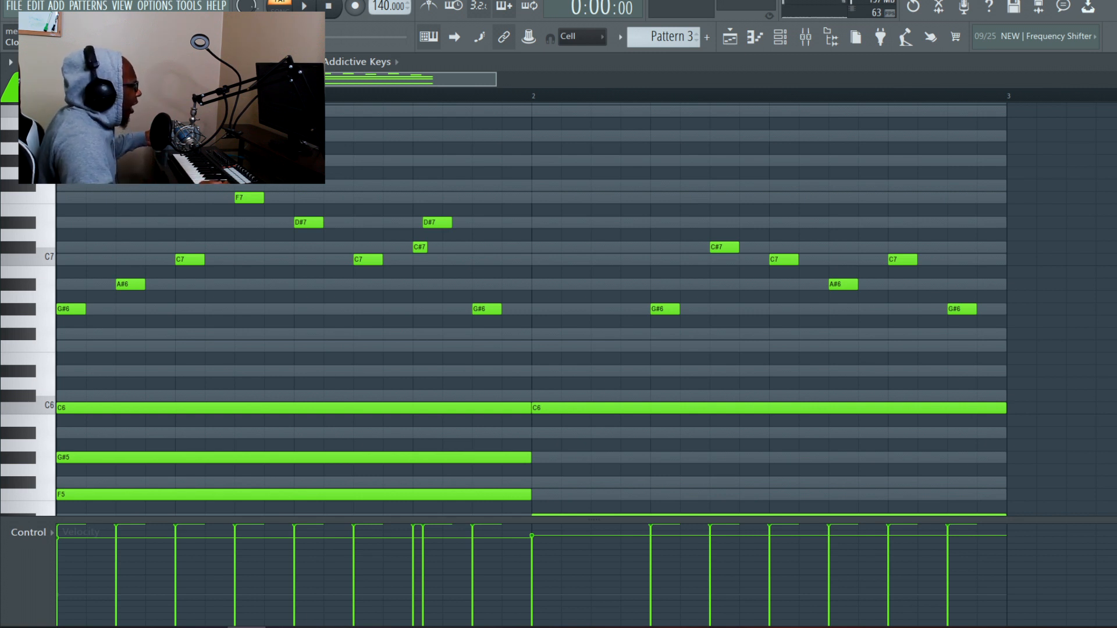
scroll(488, 136, down, 10)
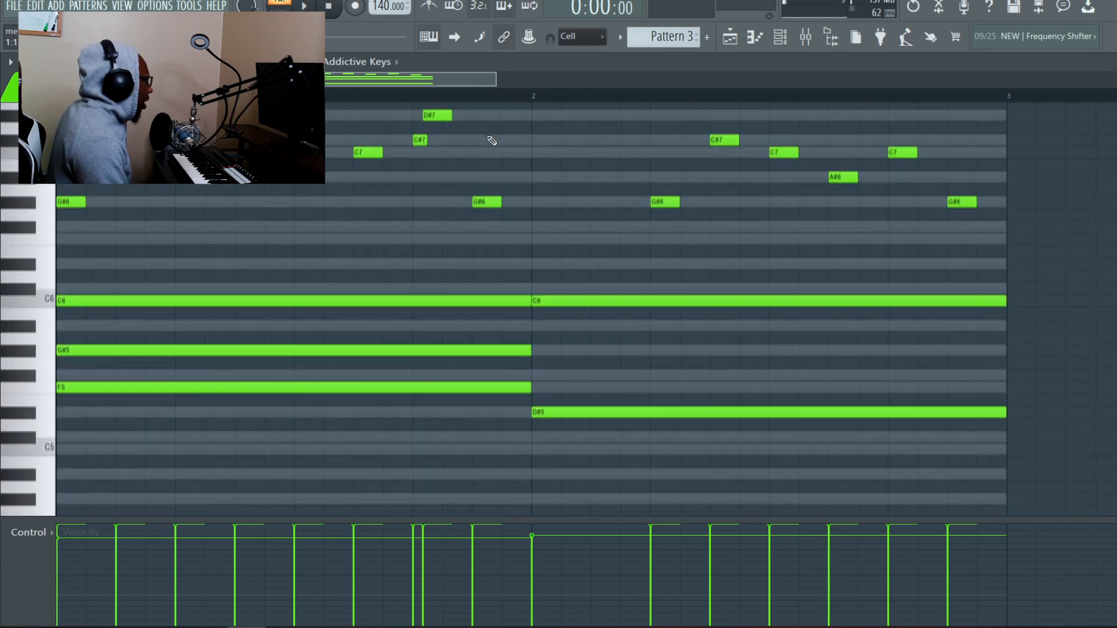
scroll(489, 136, up, 10)
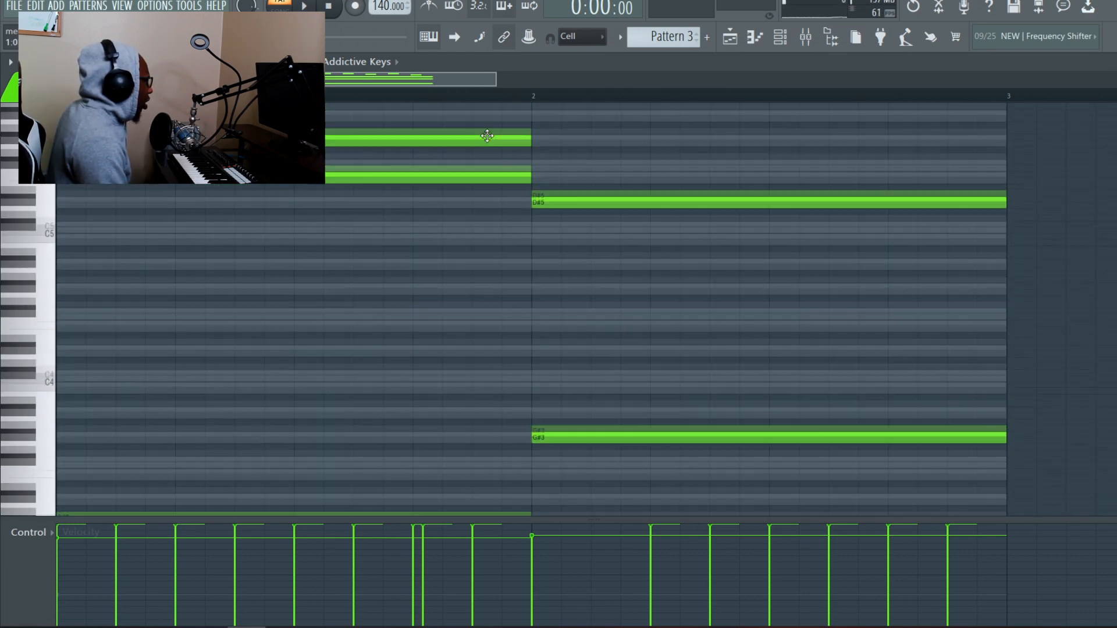
scroll(492, 140, up, 2)
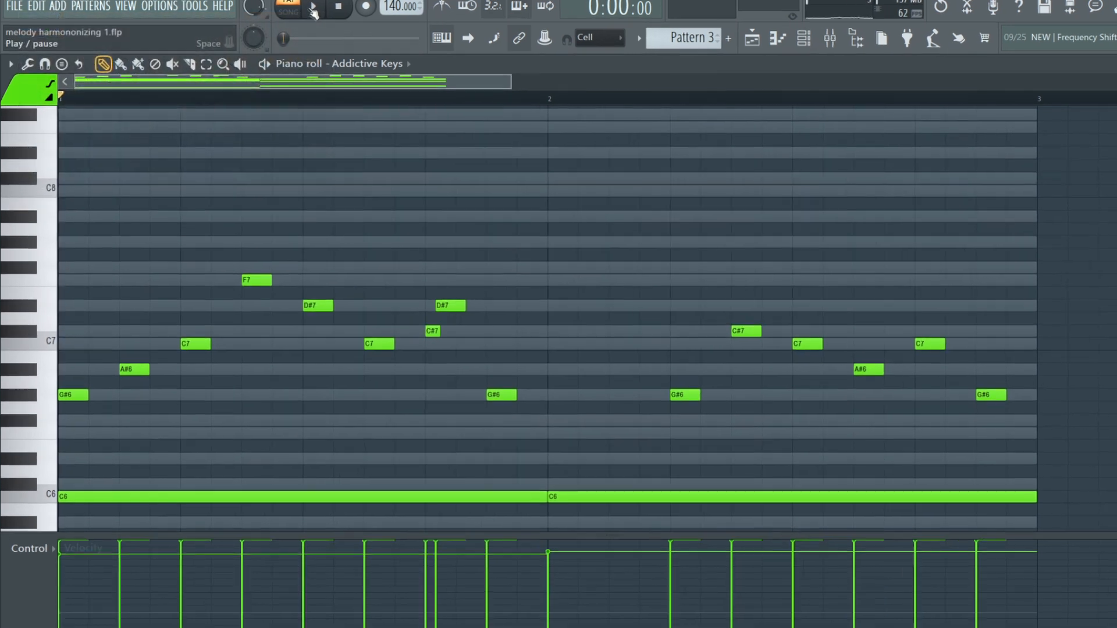
click(304, 6)
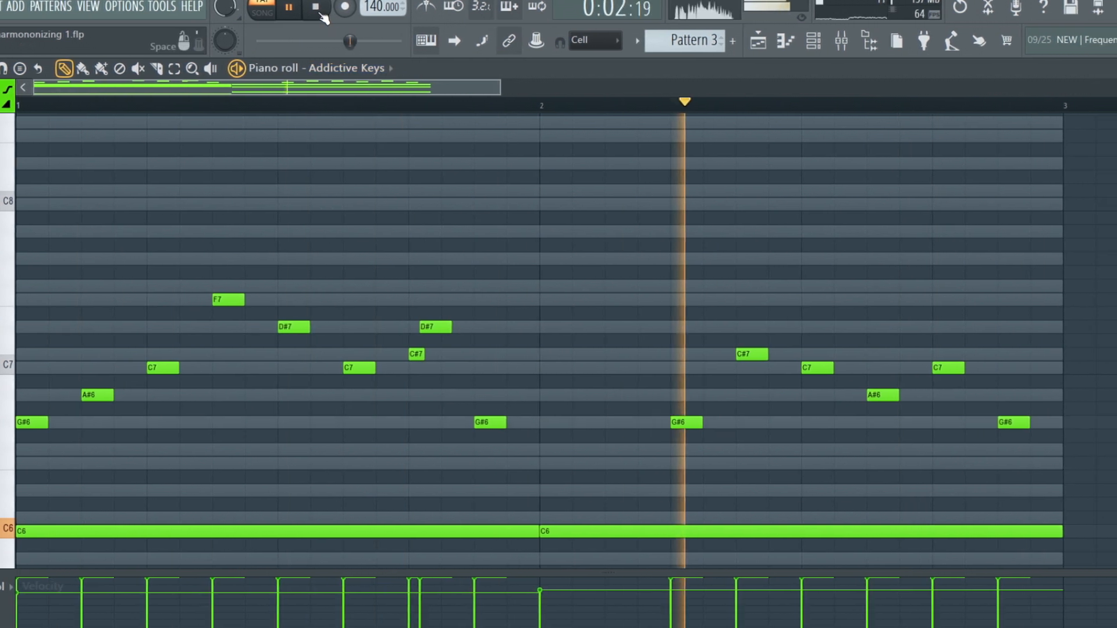
click(310, 11)
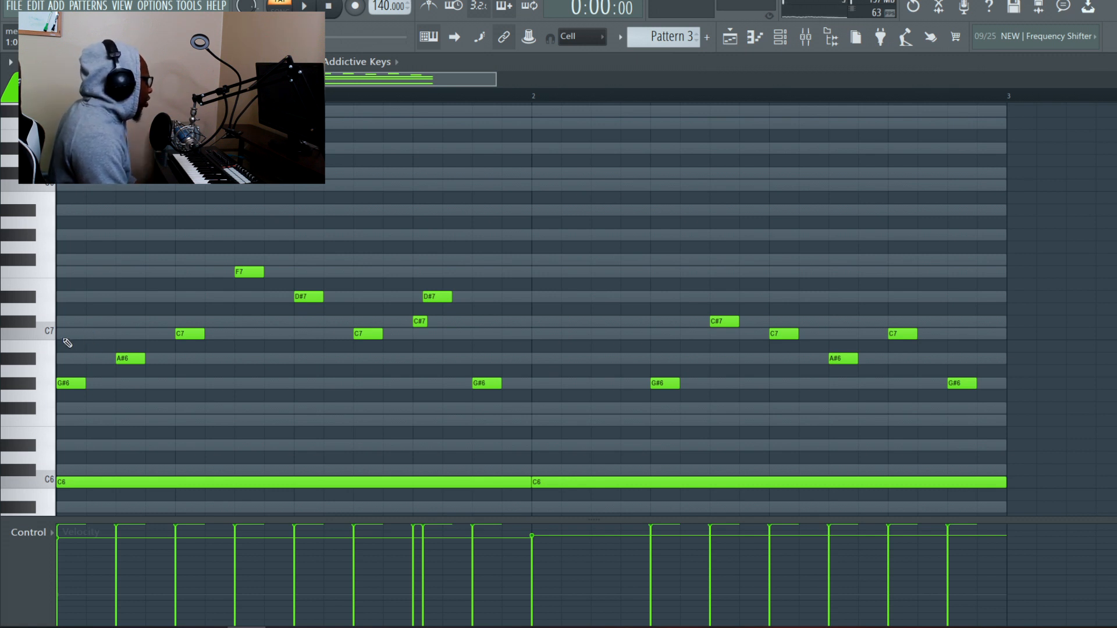
Step: Add harmony notes C7 above bar 1's first G#6 and C#7 above its A#6, aligned with the melody
click(65, 333)
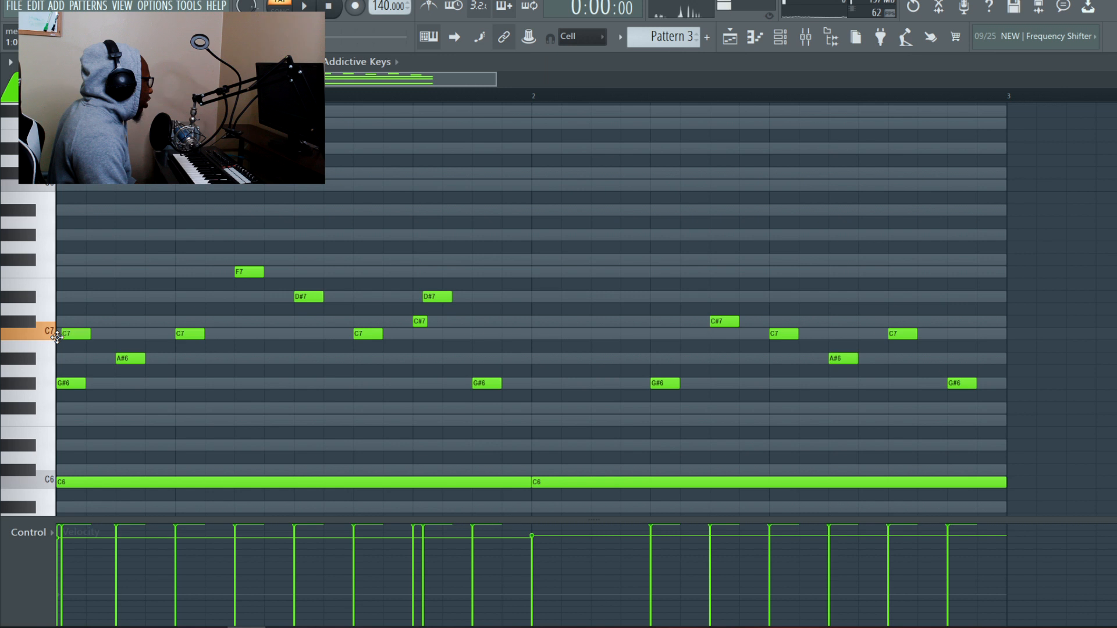
click(119, 335)
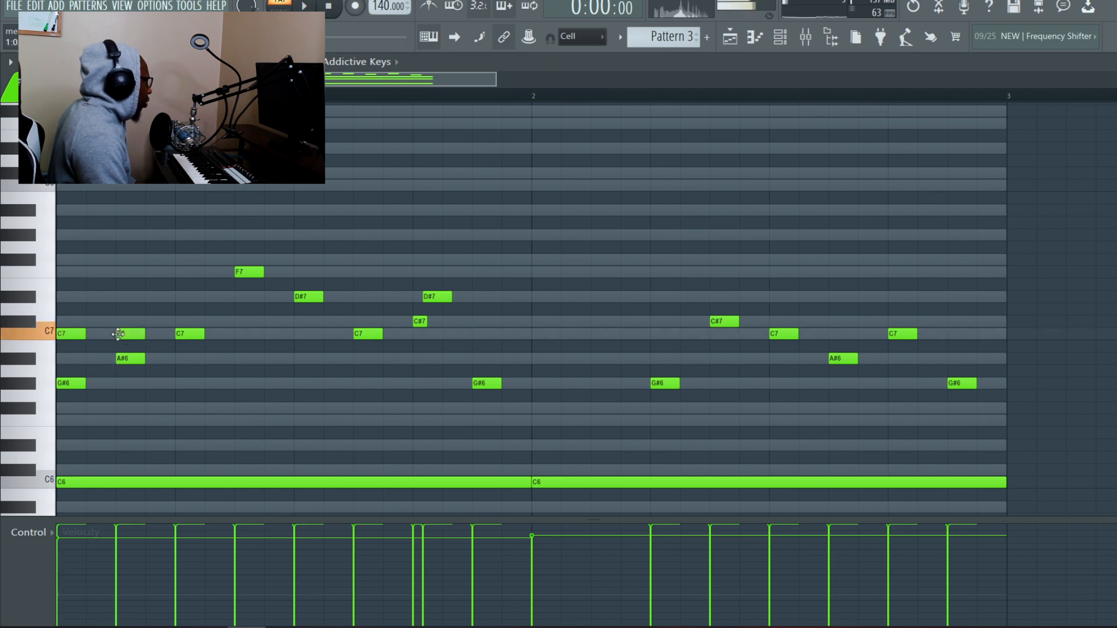
click(122, 323)
right_click(125, 333)
drag(131, 321, 126, 321)
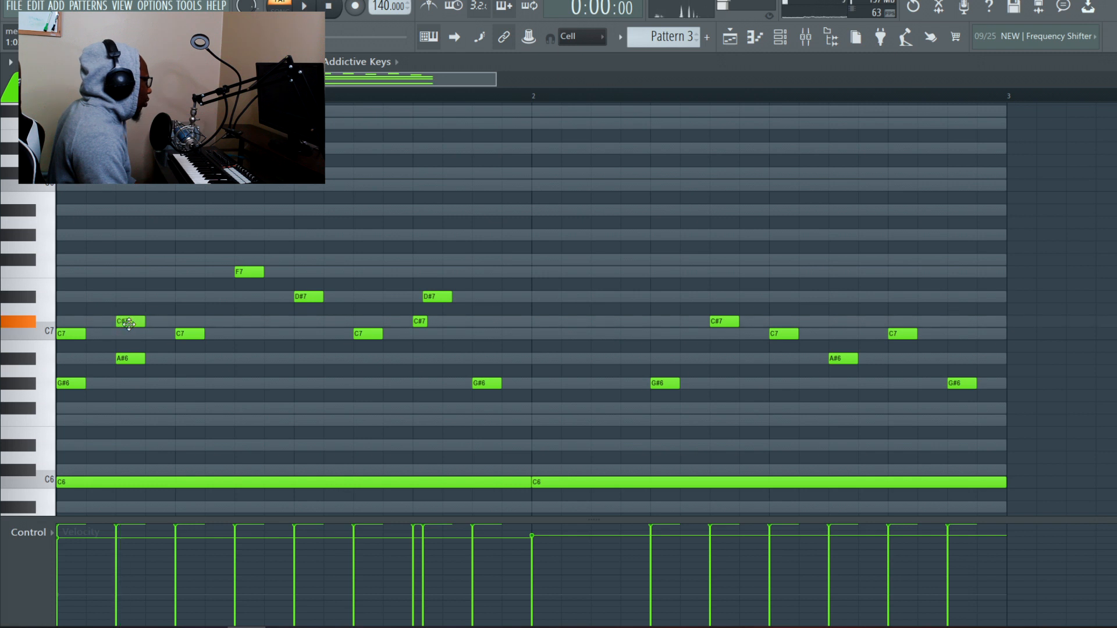
Step: Add D#7, G#7 and F#7 above bar 1's first C7, F7 and first D#7, and harmonize the remaining melody notes in both bars
click(179, 322)
right_click(178, 321)
click(178, 299)
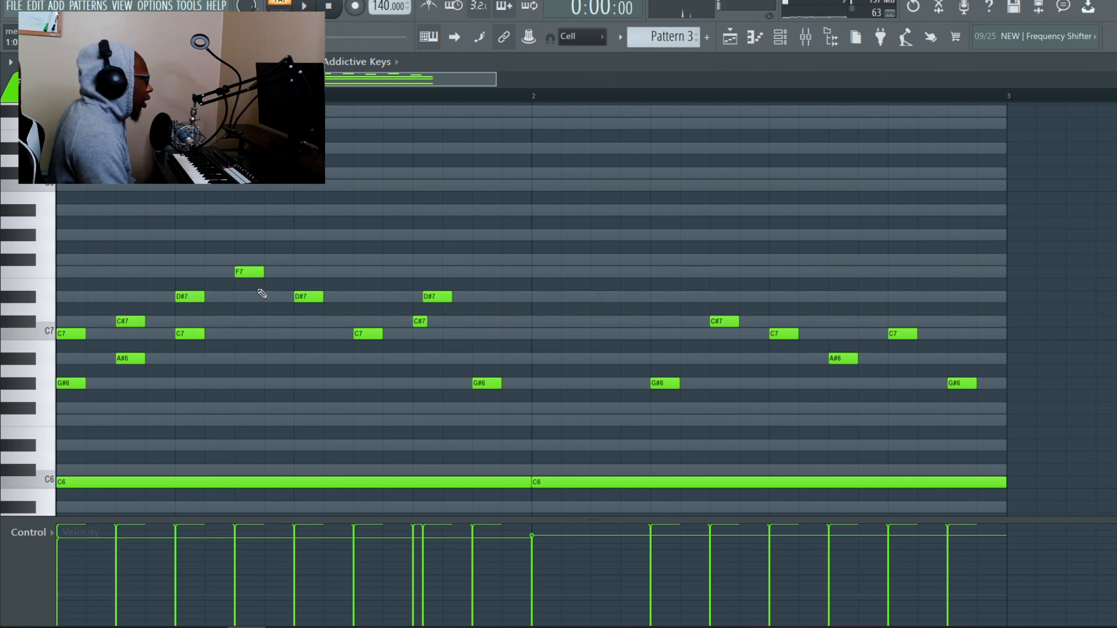
click(238, 235)
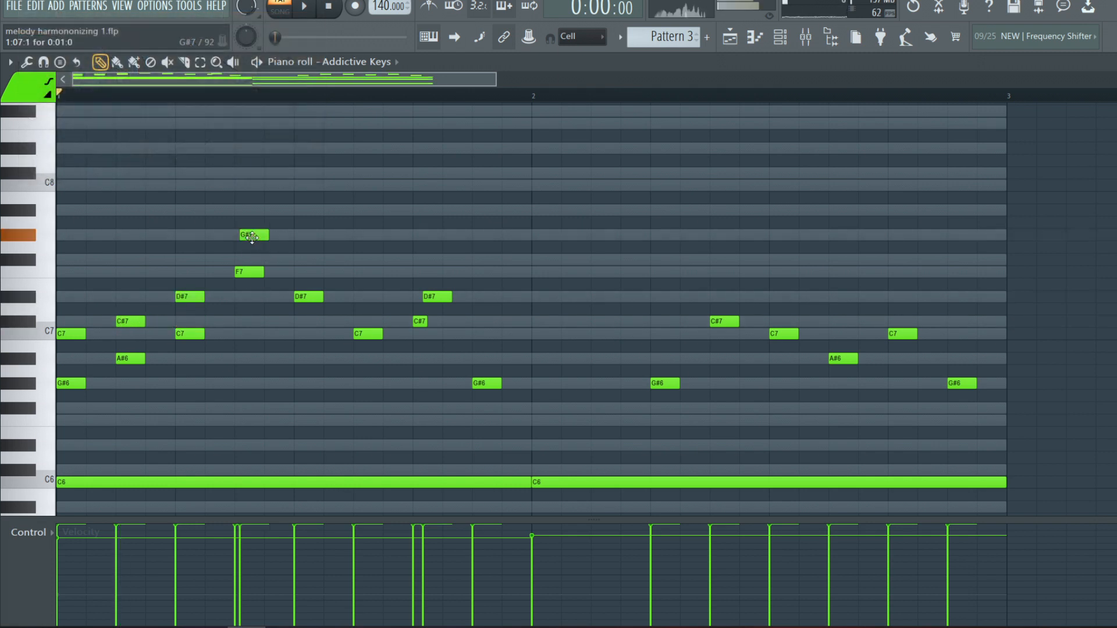
drag(298, 273, 295, 256)
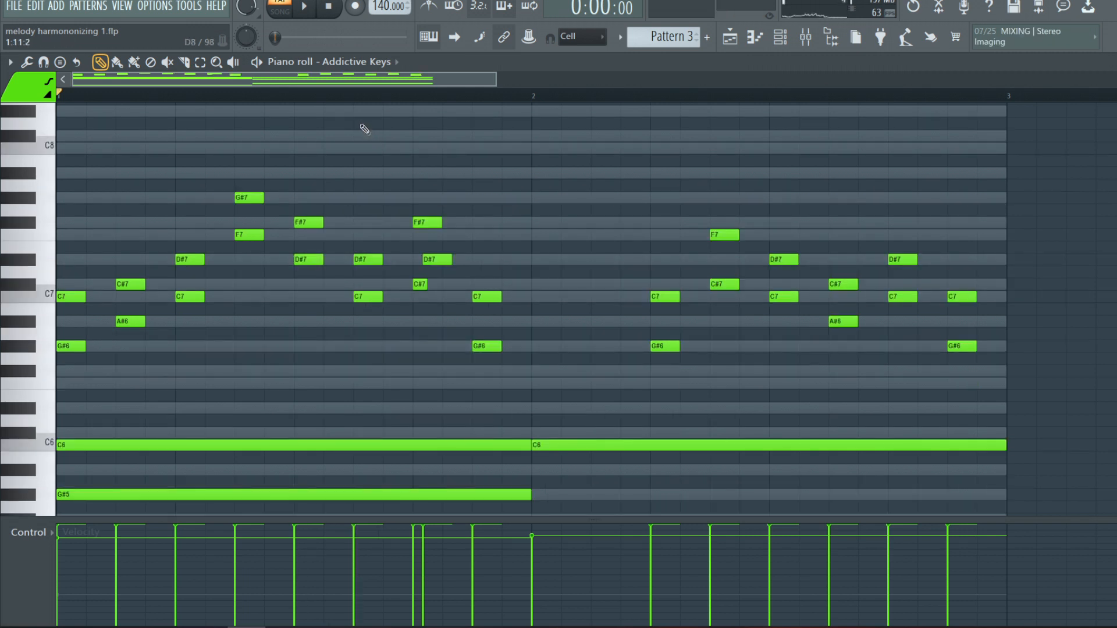
Step: Play the harmonized Pattern 3 and audition the second D#7 and second F#7 in bar 1
key(space)
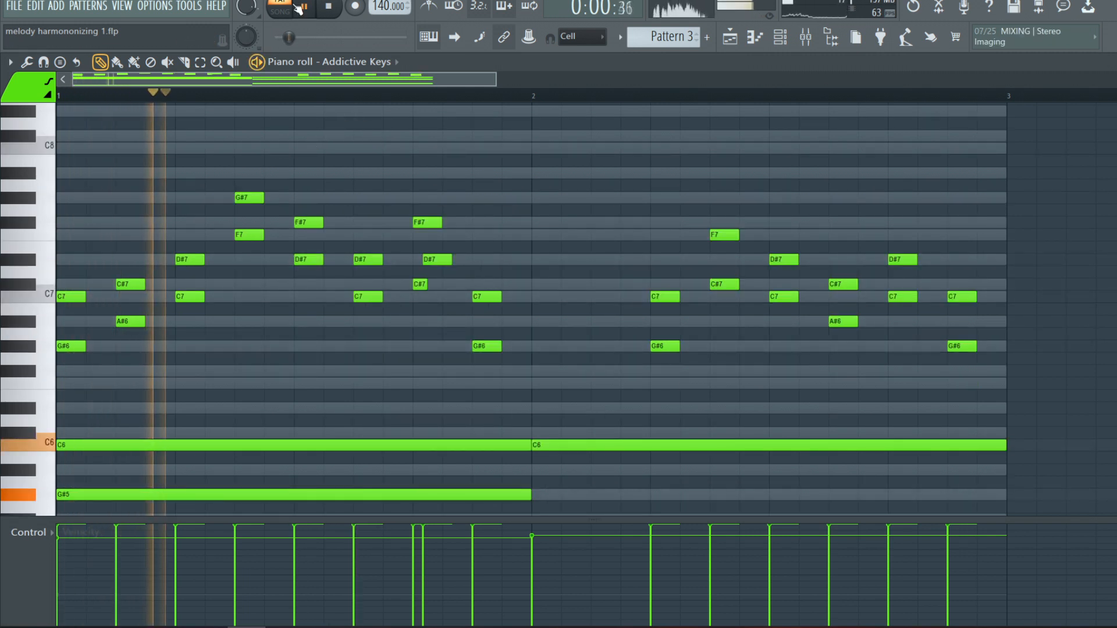
click(330, 8)
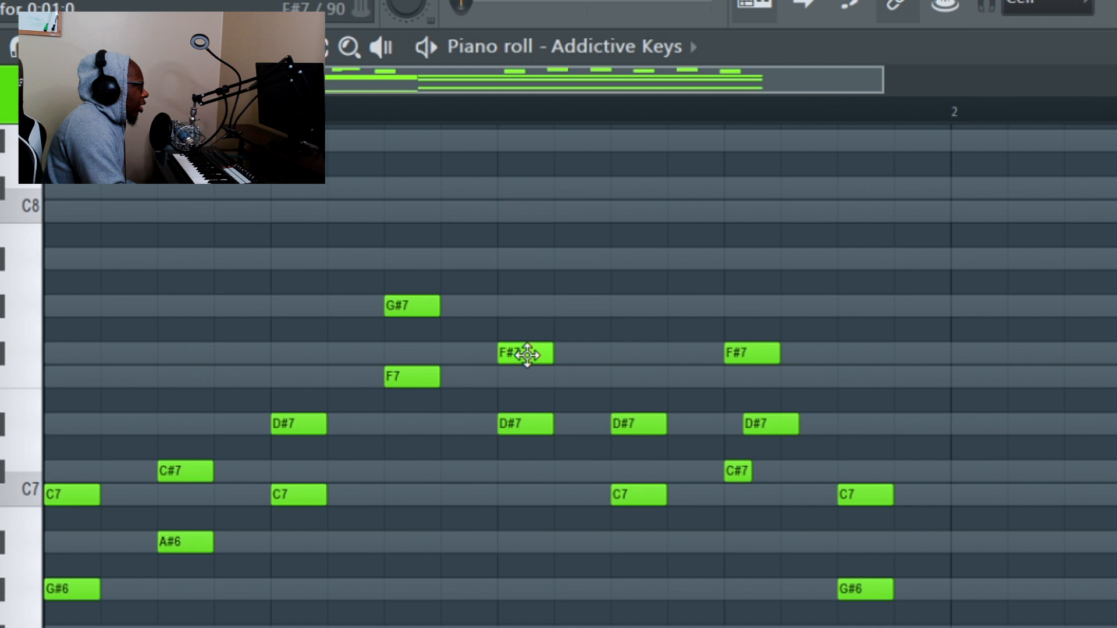
click(759, 428)
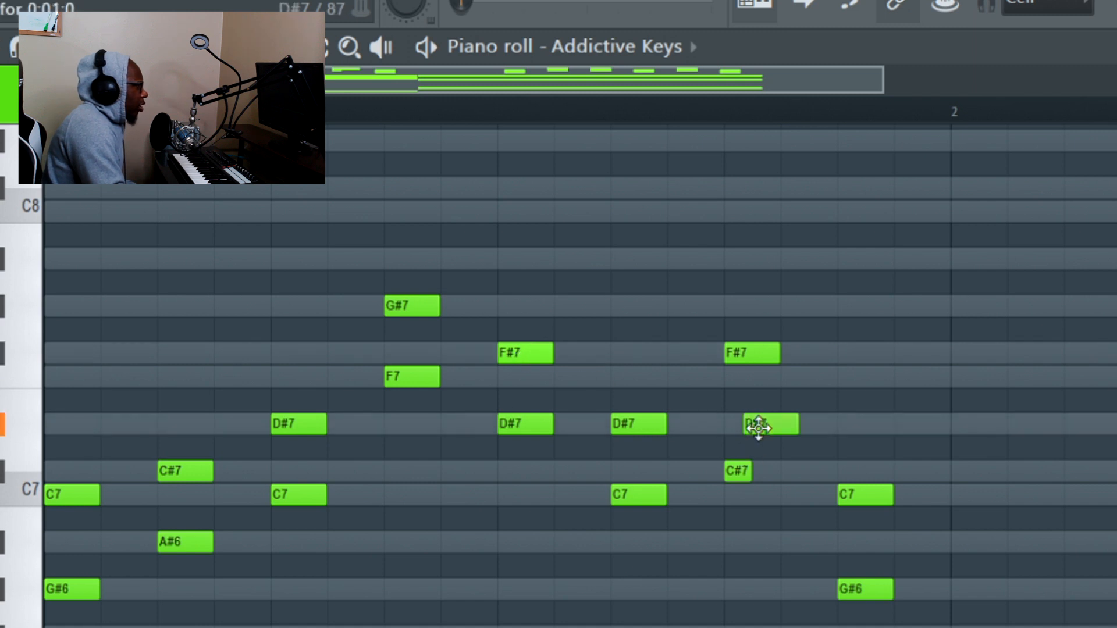
click(743, 352)
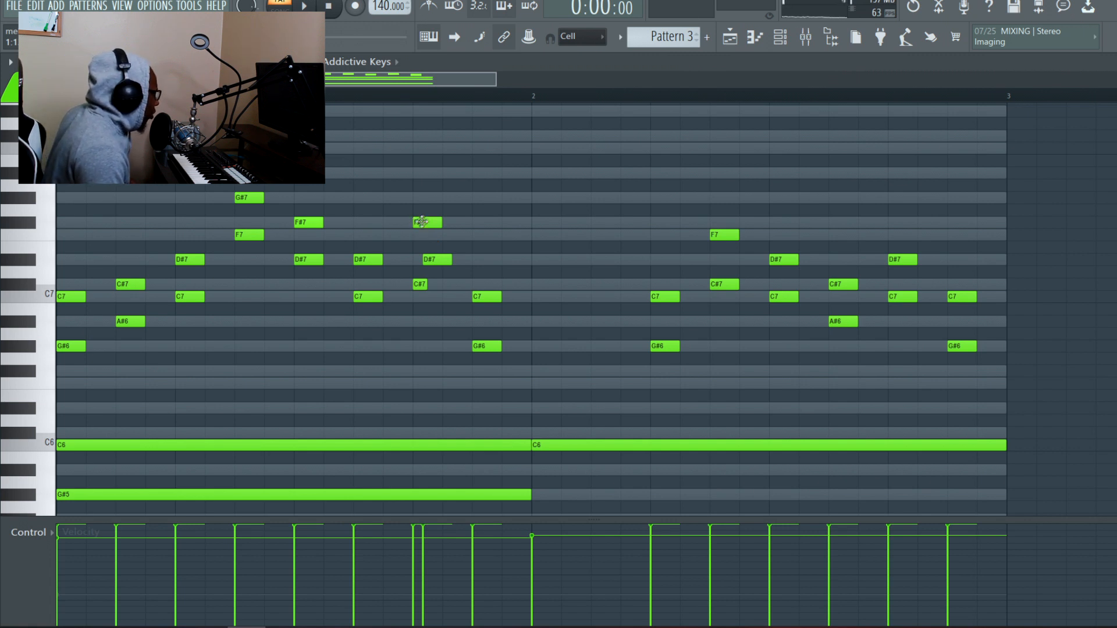
Step: Delete both F#7 harmony notes from bar 1
right_click(426, 223)
right_click(308, 223)
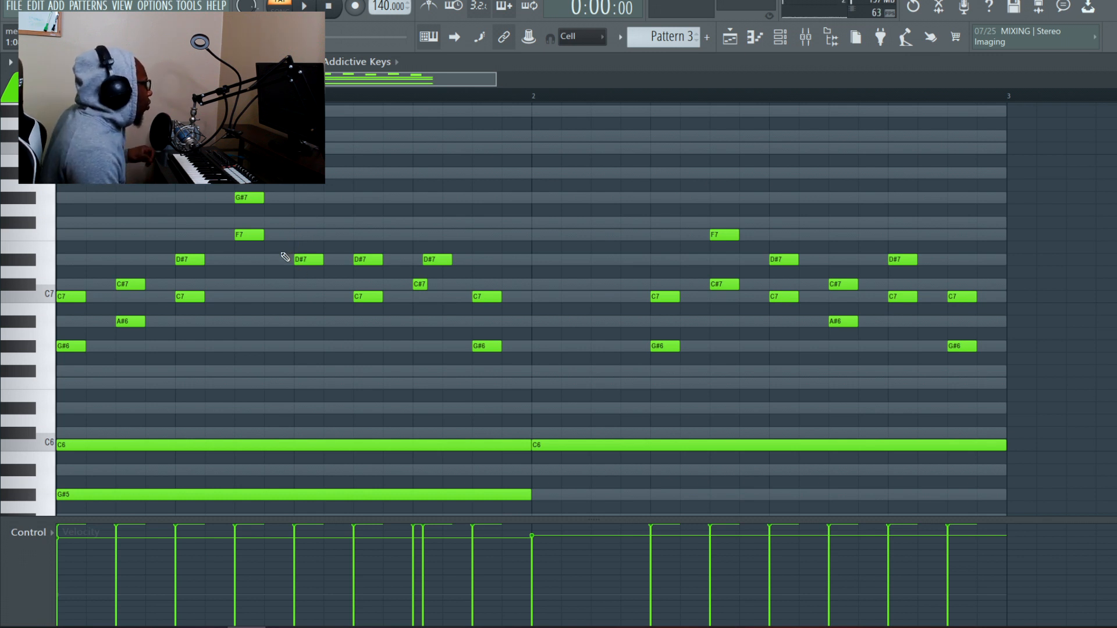
Step: Try an F7 harmony note above bar 1's second D#7, play the pattern, and remove that note
click(299, 235)
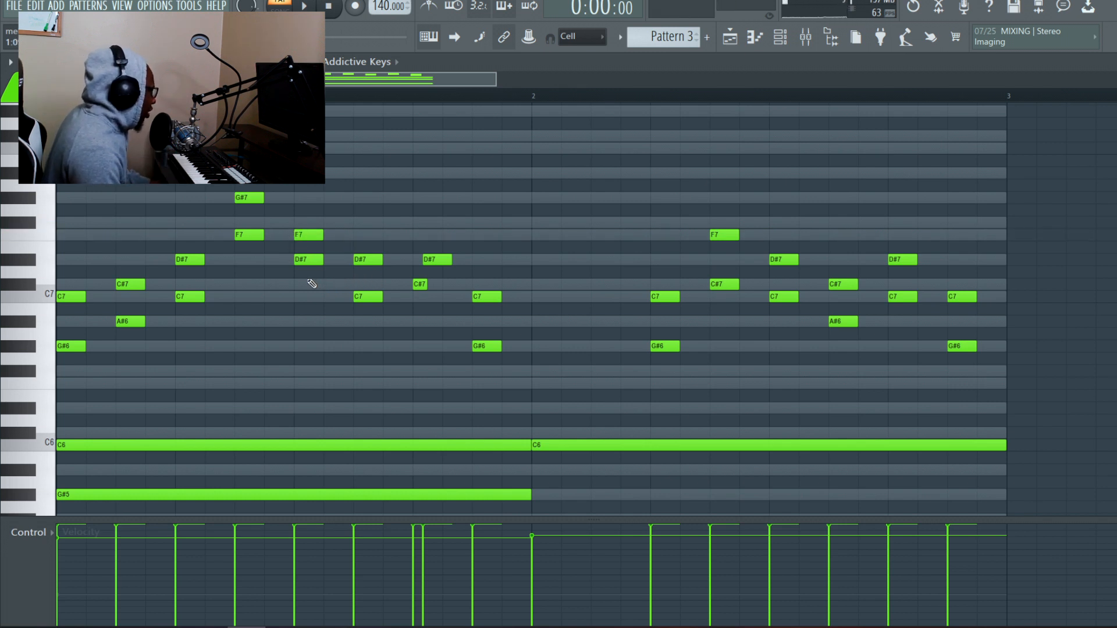
key(space)
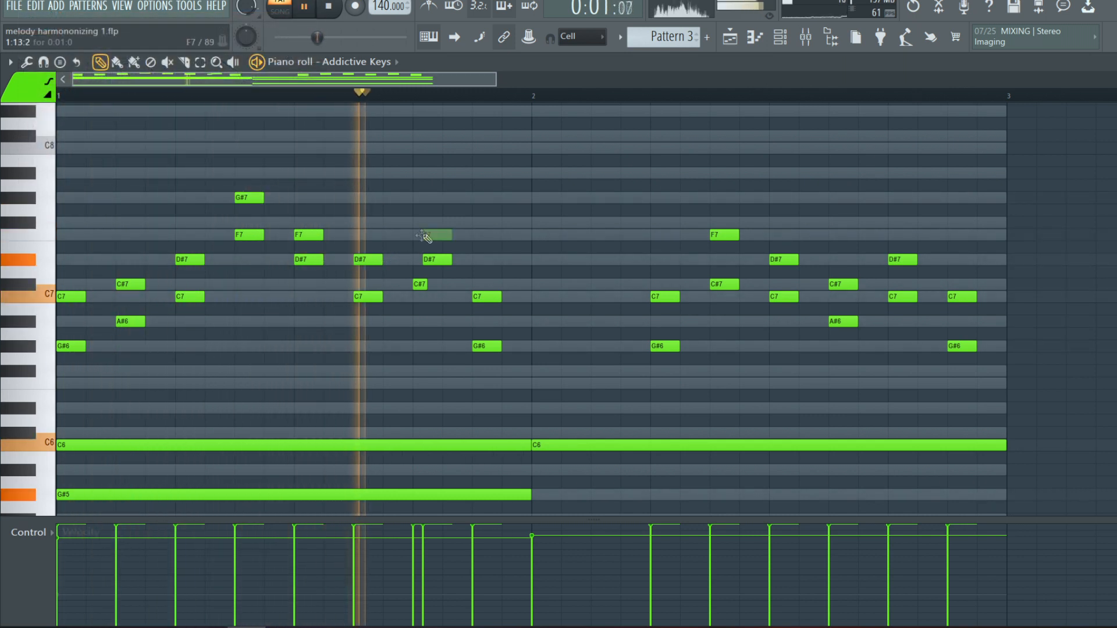
key(space)
right_click(303, 235)
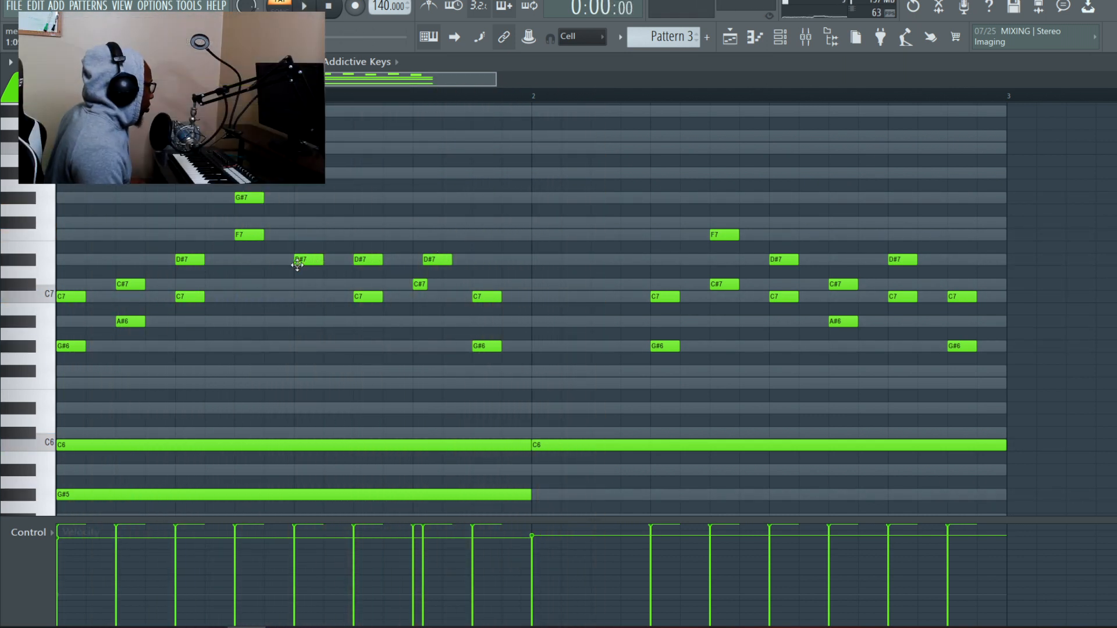
Step: Add G#7 harmony notes above bar 1's second D#7 and its late C#7, and play the pattern
click(301, 199)
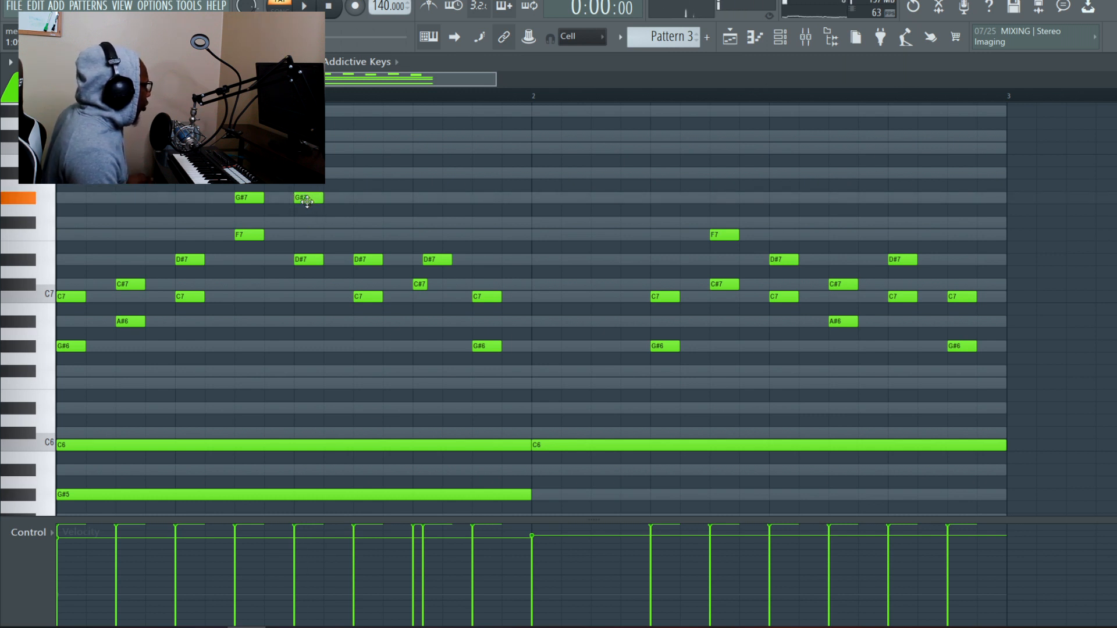
click(419, 198)
key(space)
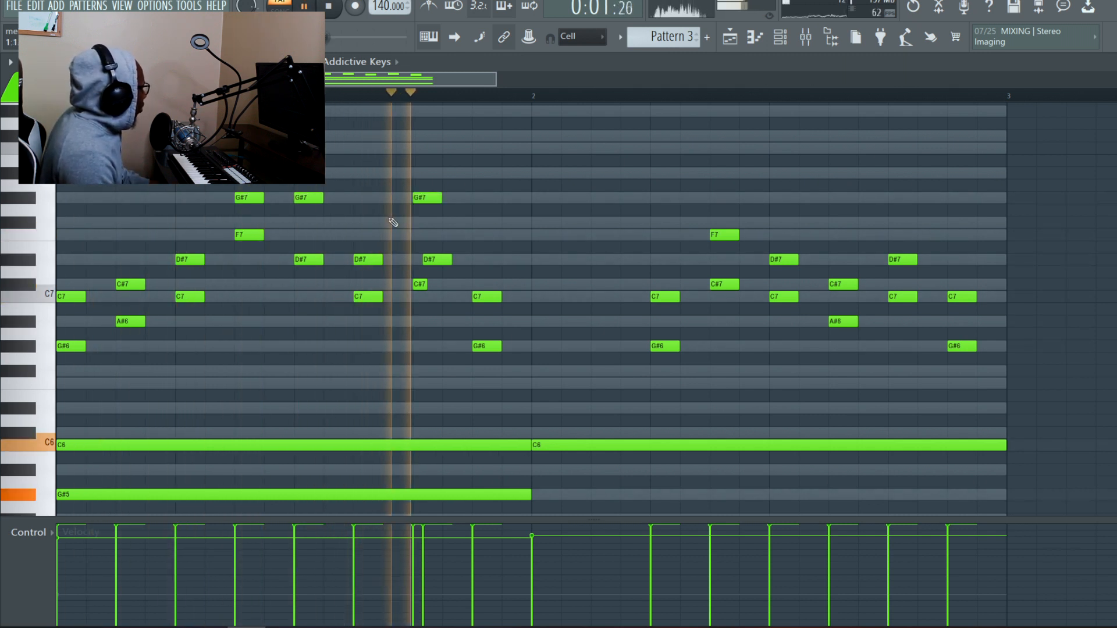
key(space)
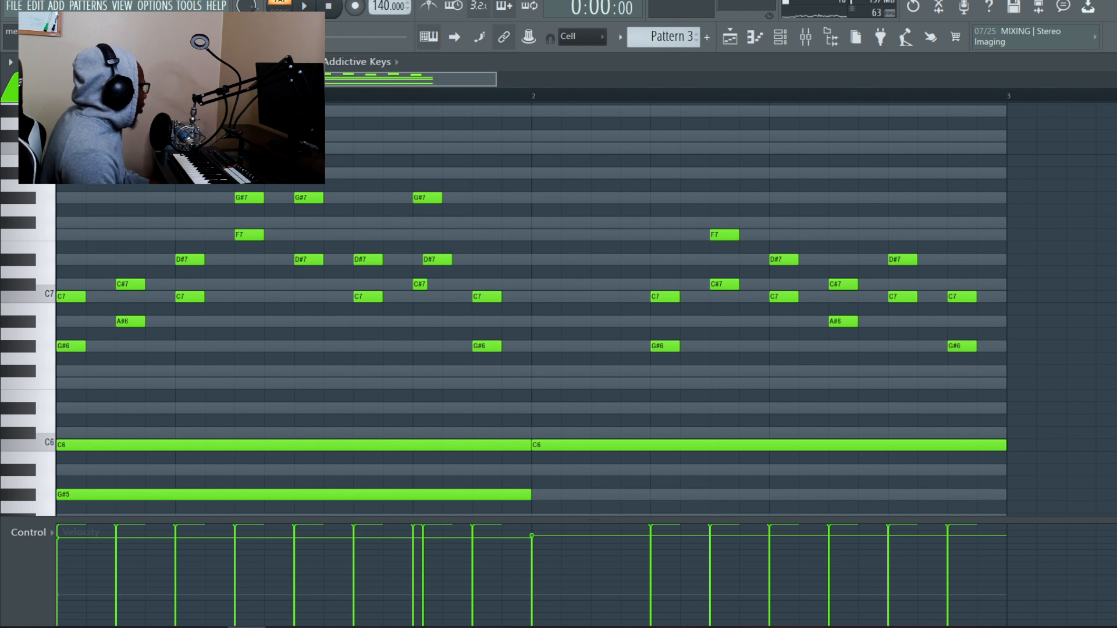
Step: Try lowering the last two G#7 notes in bar 1 by one octave, with C7 notes added above them
drag(325, 178, 434, 220)
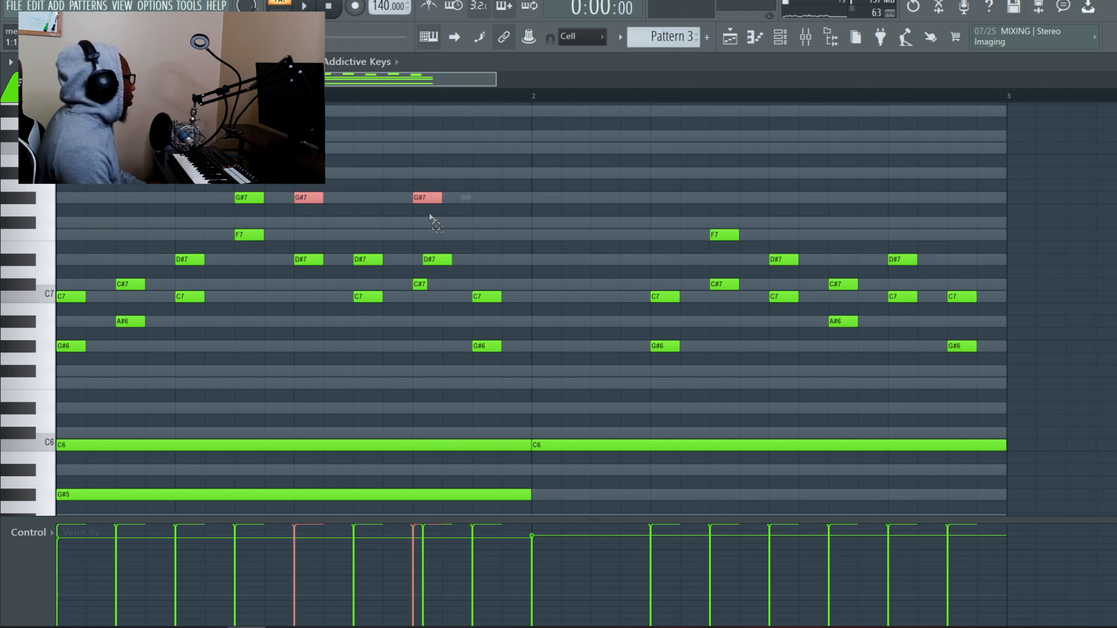
key(ctrl+Down)
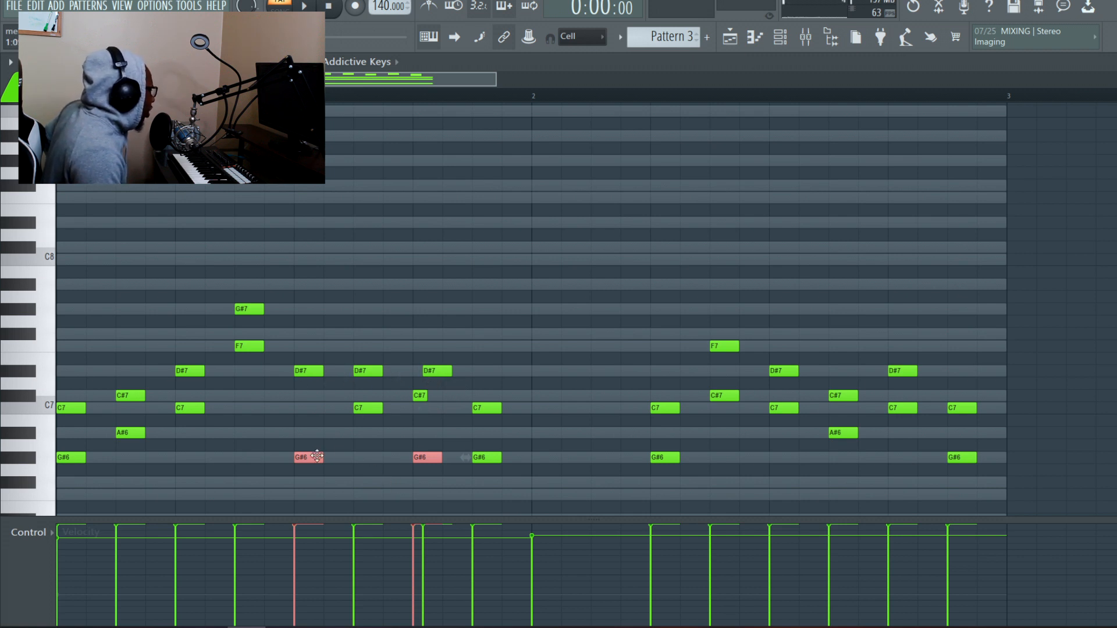
click(295, 408)
click(419, 408)
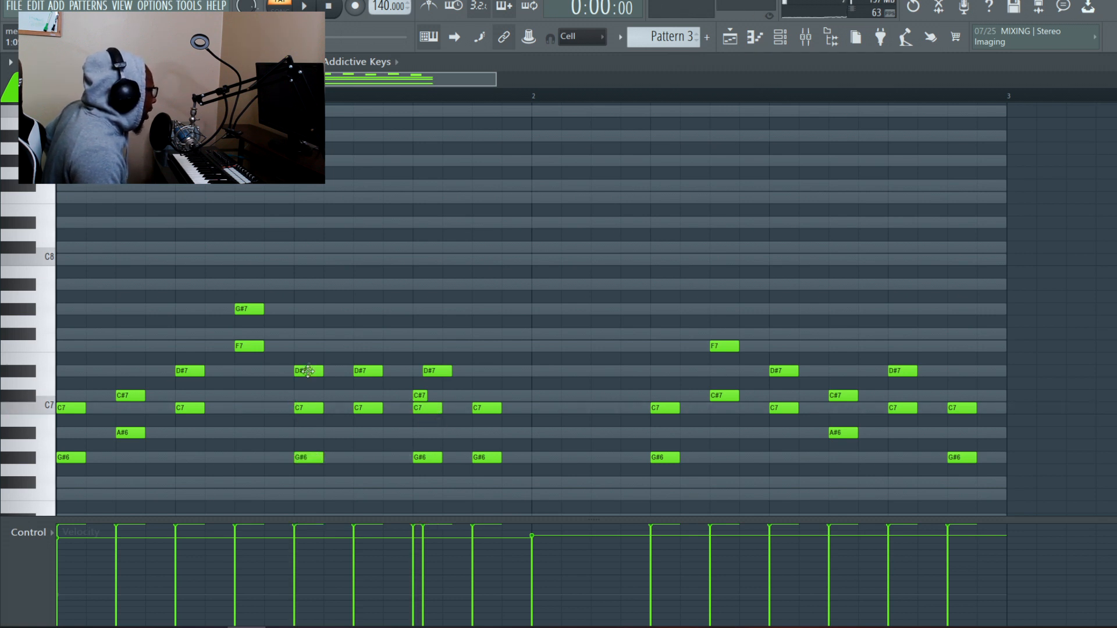
right_click(299, 411)
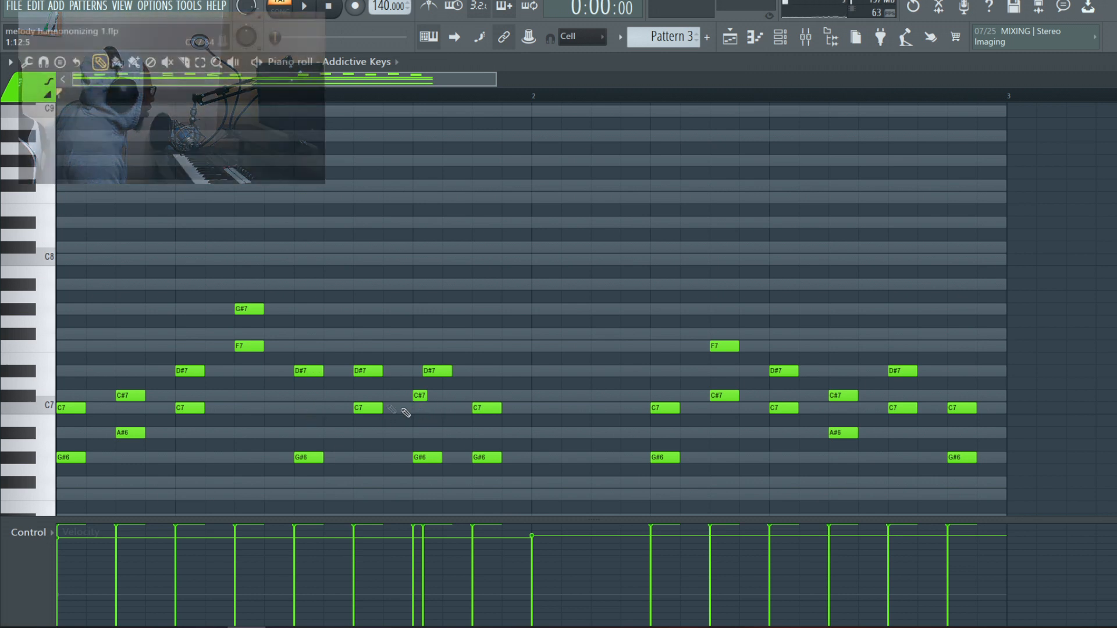
Step: Play Pattern 3 with the G#7 harmony notes in their upper octave
key(space)
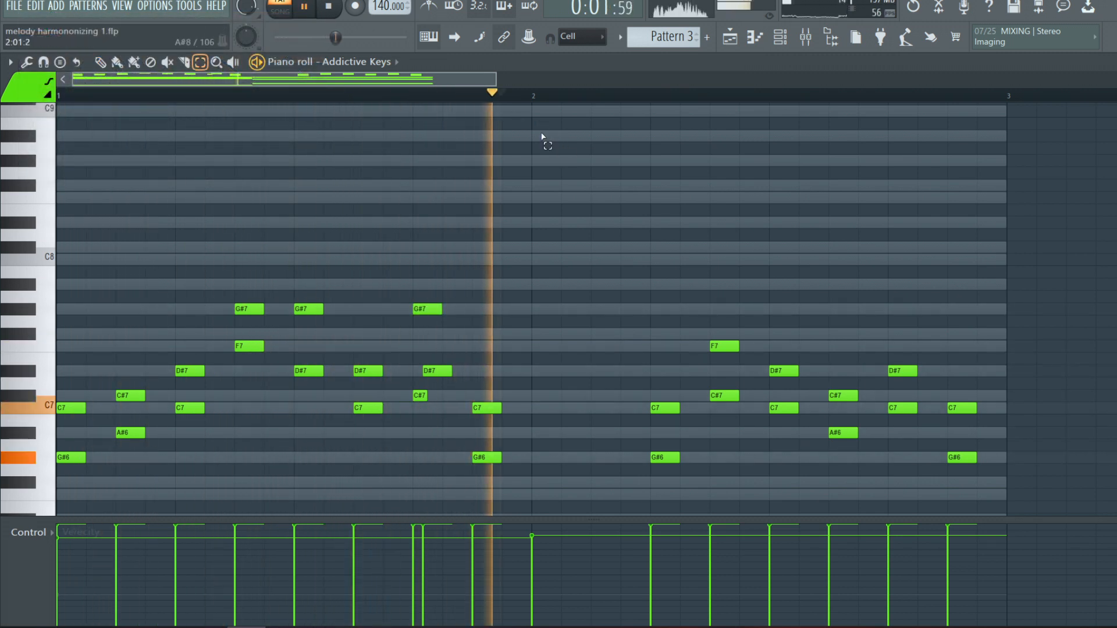